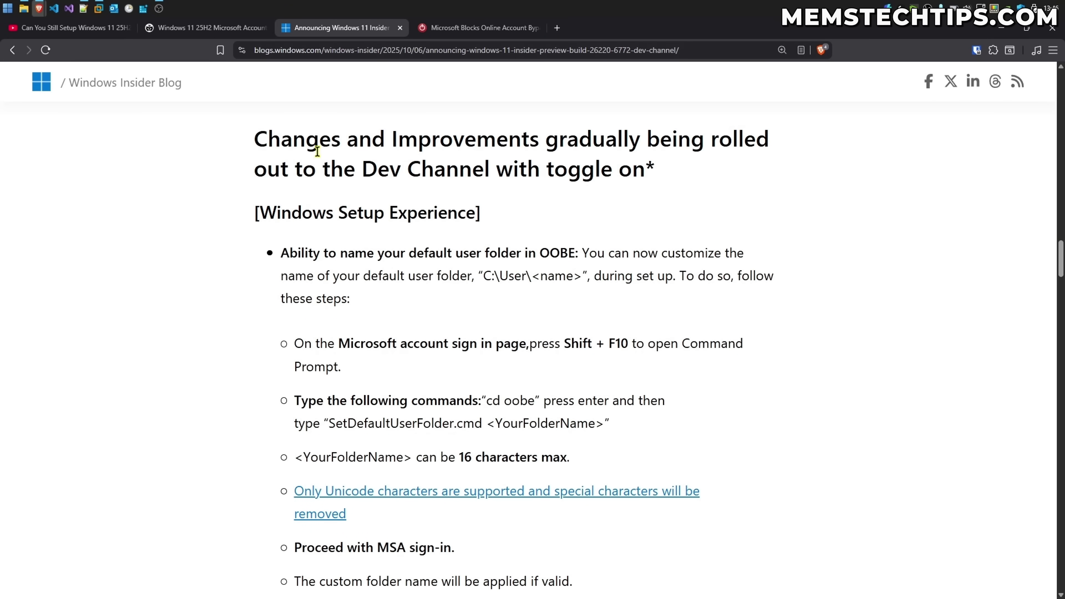
- Highlight 'Changes and Improvements' and 'Dev Channel' in the Insider blog post heading
{"action": "left_click_drag", "start_coordinate": [256, 140], "coordinate": [537, 145]}
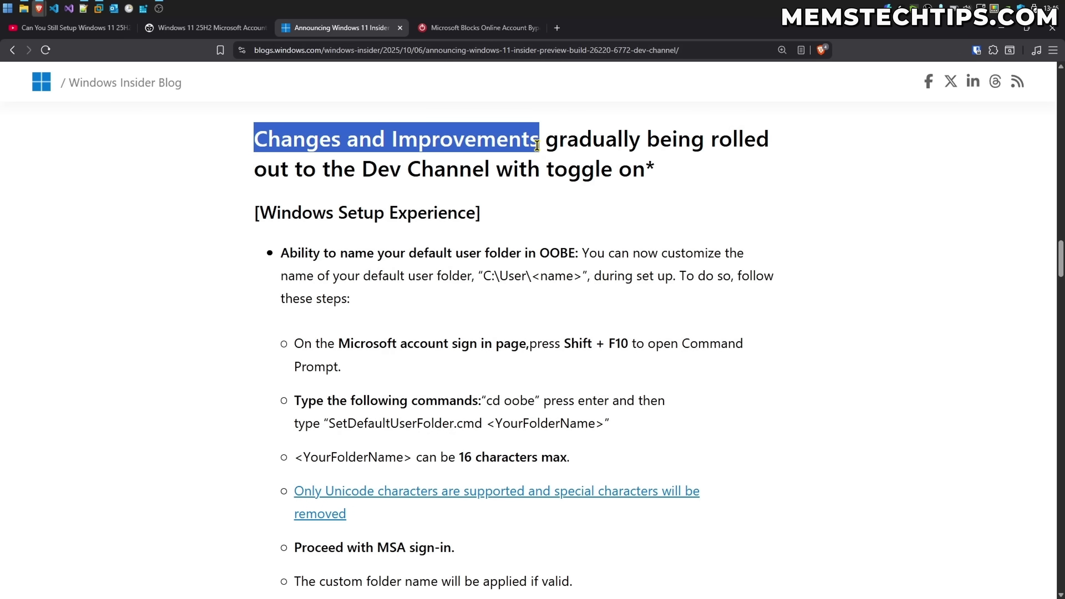
{"action": "left_click_drag", "start_coordinate": [365, 180], "coordinate": [494, 170]}
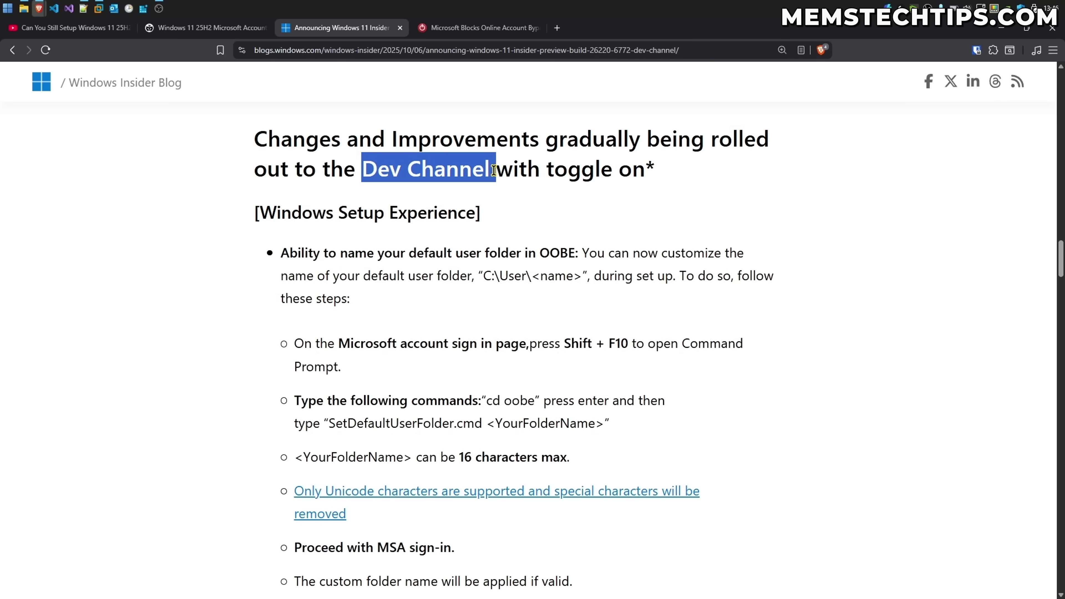
{"action": "left_click_drag", "start_coordinate": [255, 142], "coordinate": [538, 146]}
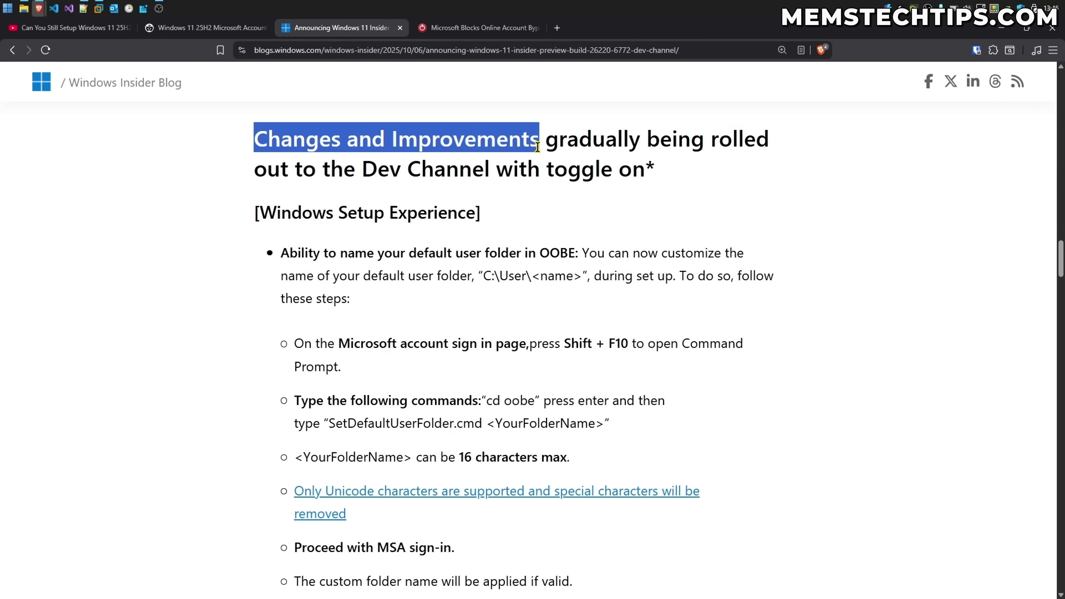
{"action": "left_click", "coordinate": [304, 216]}
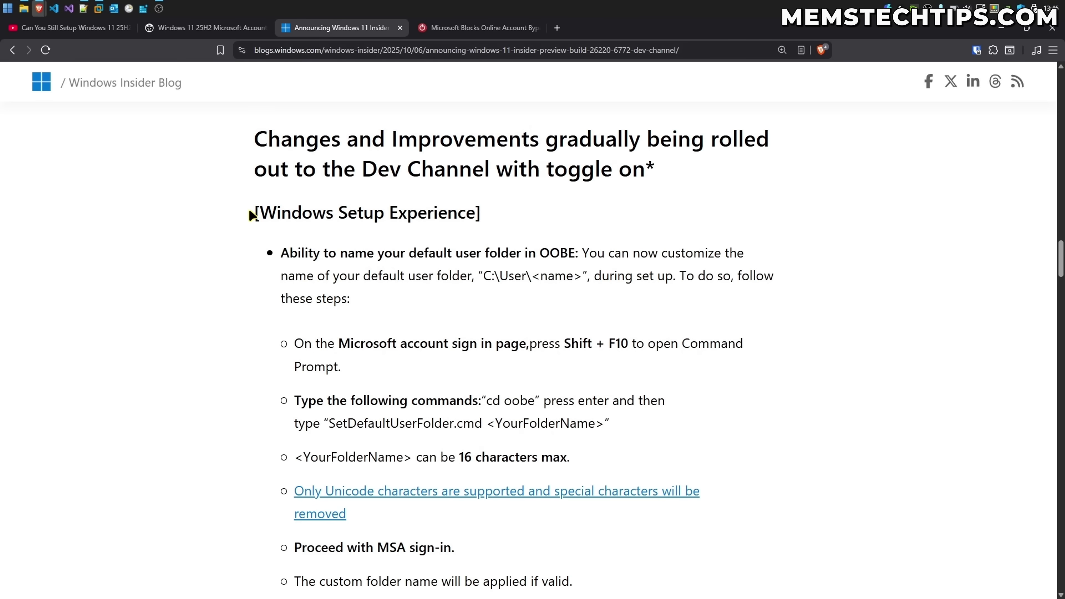
- Highlight the [Windows Setup Experience] subheading, then the Local-only commands removal bullet further down
{"action": "left_click_drag", "start_coordinate": [245, 215], "coordinate": [498, 213]}
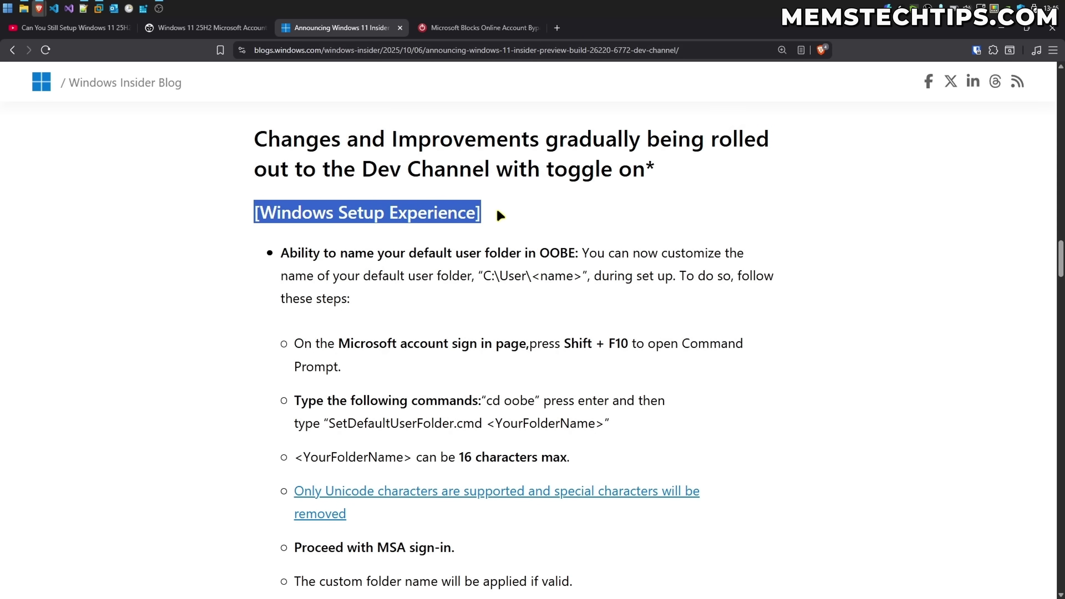
{"action": "left_click", "coordinate": [509, 223]}
{"action": "scroll", "coordinate": [792, 231], "scroll_direction": "down", "scroll_amount": 9}
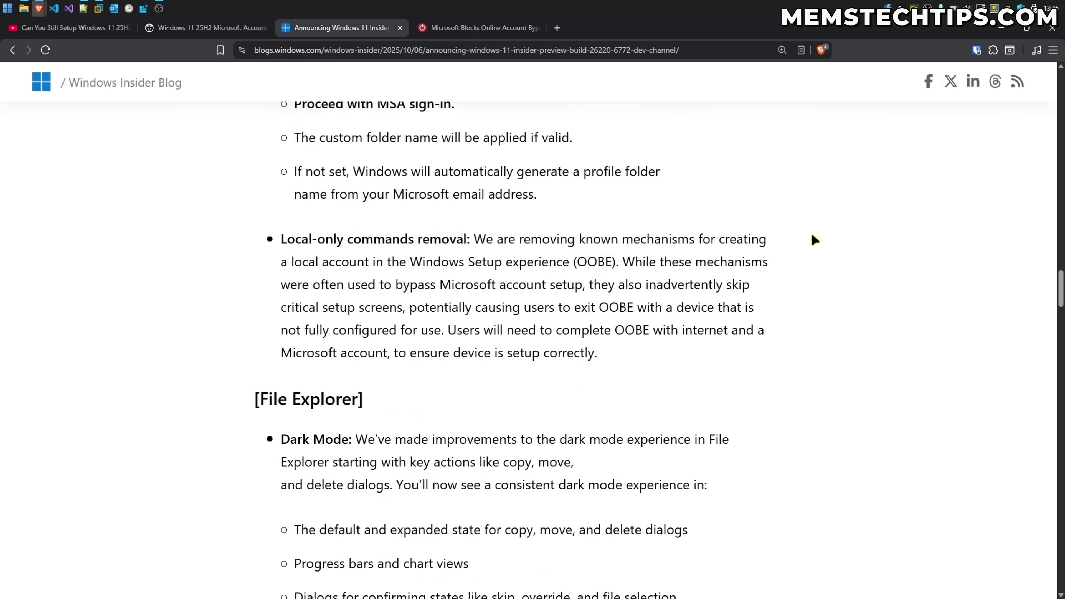
{"action": "scroll", "coordinate": [814, 240], "scroll_direction": "down", "scroll_amount": 1}
{"action": "left_click_drag", "start_coordinate": [283, 183], "coordinate": [477, 185]}
- Clear the highlight on the Local-only commands removal label
{"action": "left_click", "coordinate": [481, 196]}
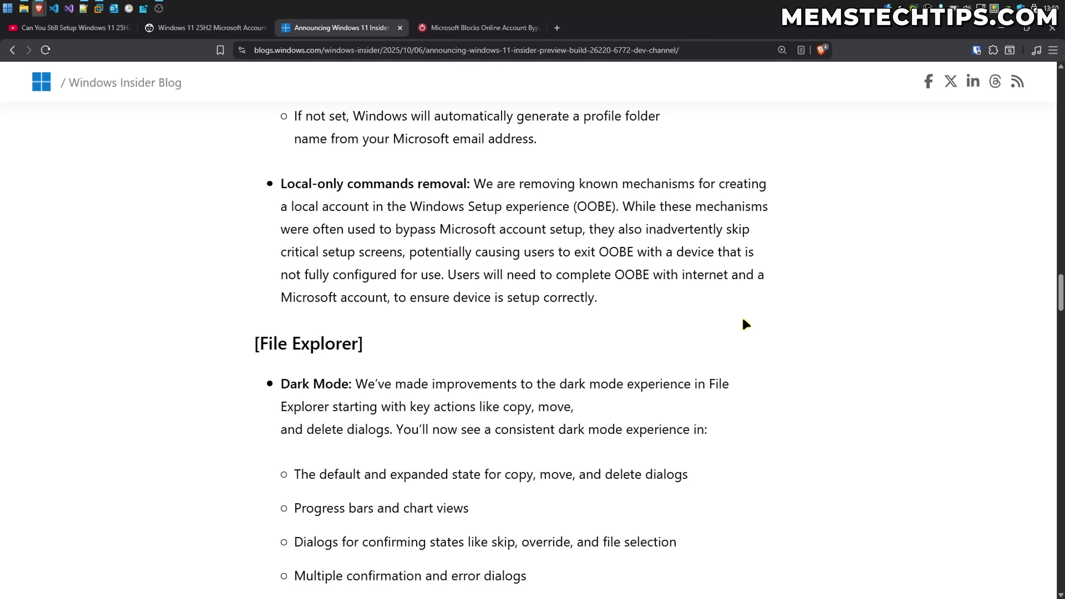
- In the TechPowerUp article, highlight the build number, patched-bypass sentence, oobe/bypassnro and ms-cxh:localonly commands
{"action": "key", "text": "ctrl+Tab"}
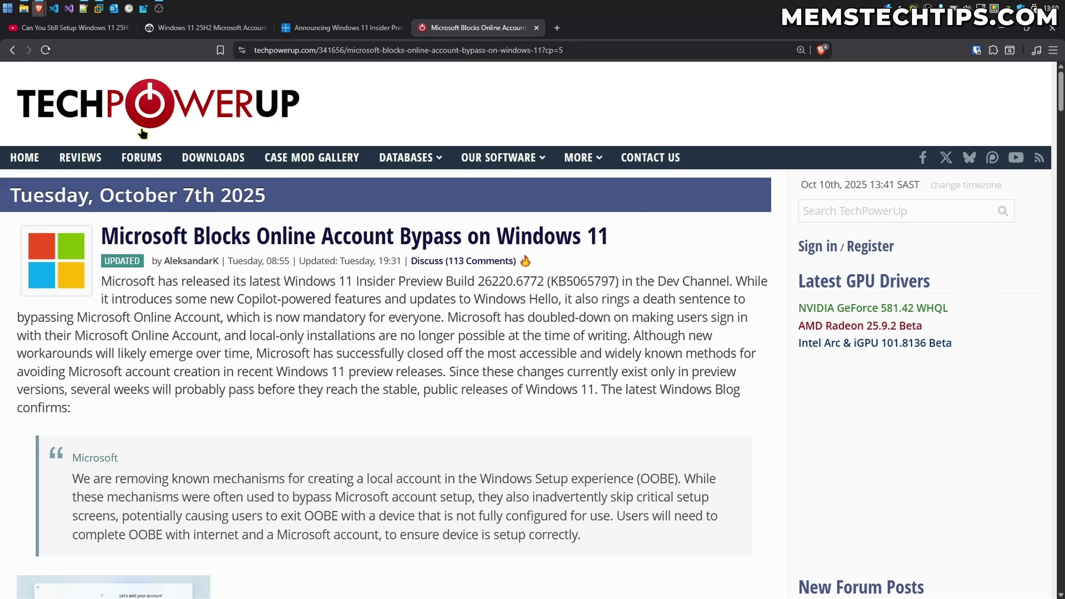
{"action": "scroll", "coordinate": [305, 210], "scroll_direction": "down", "scroll_amount": 3}
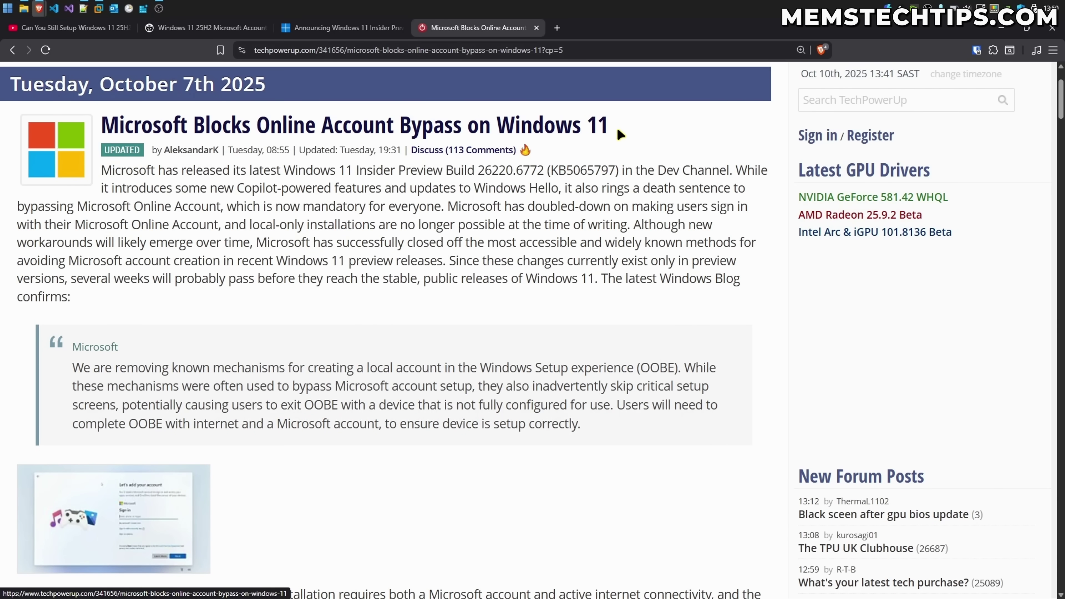
{"action": "left_click_drag", "start_coordinate": [286, 170], "coordinate": [618, 173]}
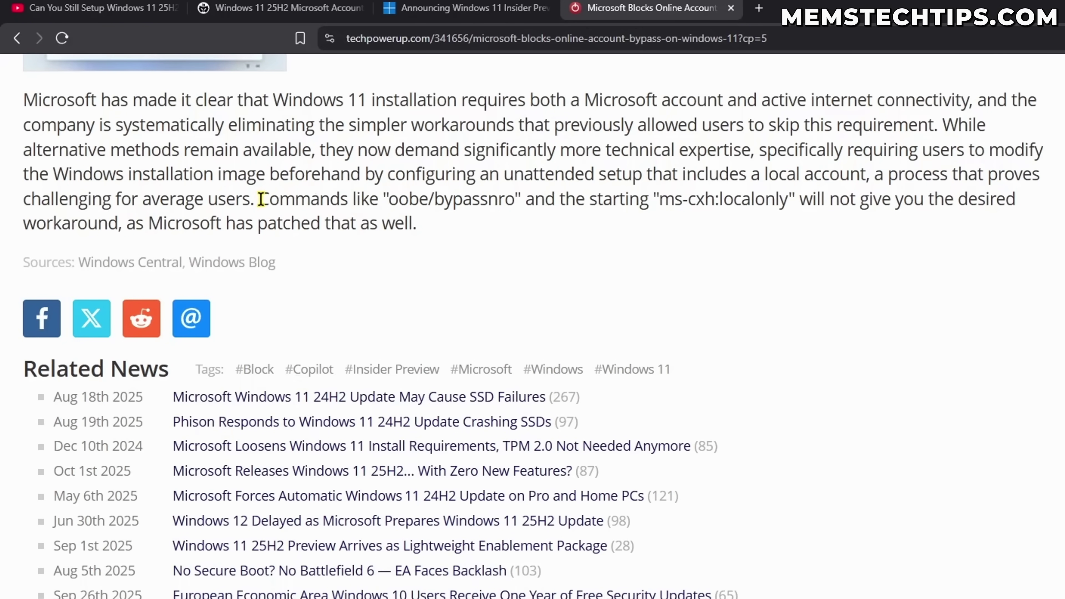
{"action": "left_click_drag", "start_coordinate": [261, 198], "coordinate": [418, 226]}
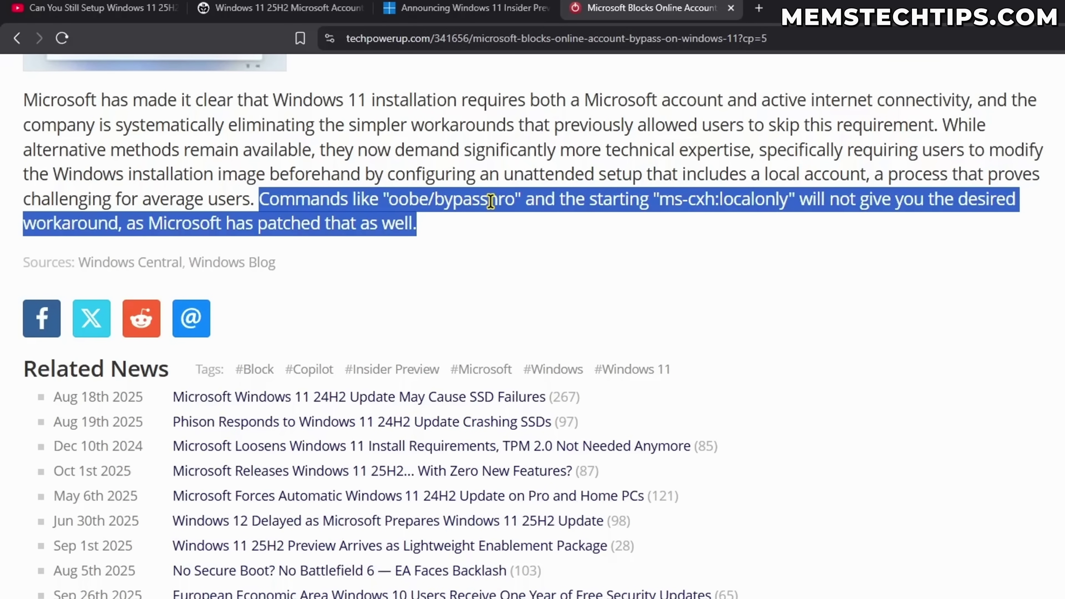
{"action": "left_click_drag", "start_coordinate": [389, 200], "coordinate": [515, 200]}
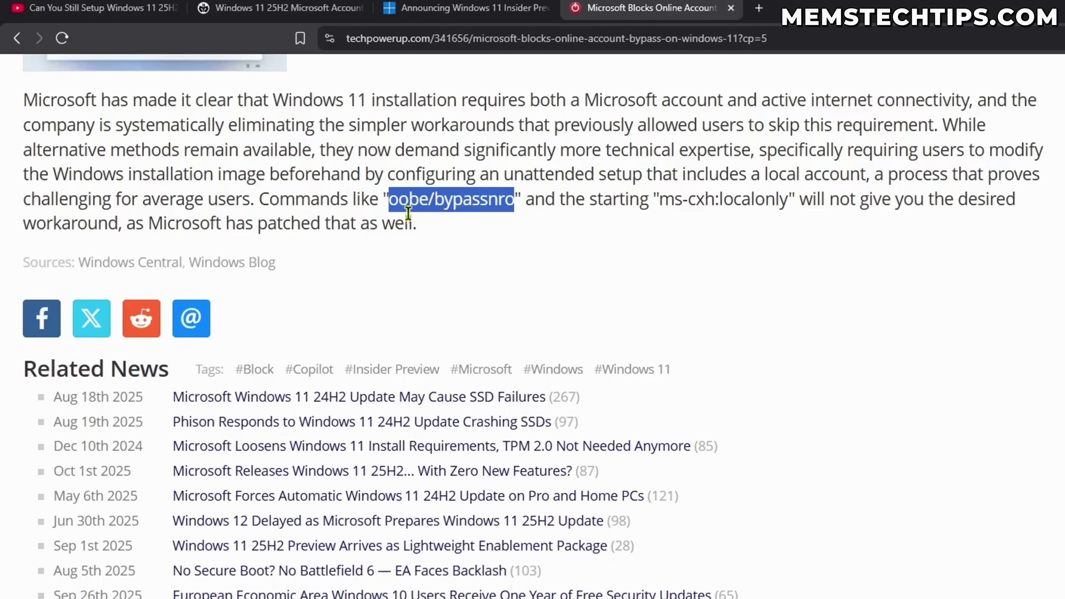
{"action": "left_click_drag", "start_coordinate": [653, 200], "coordinate": [795, 200]}
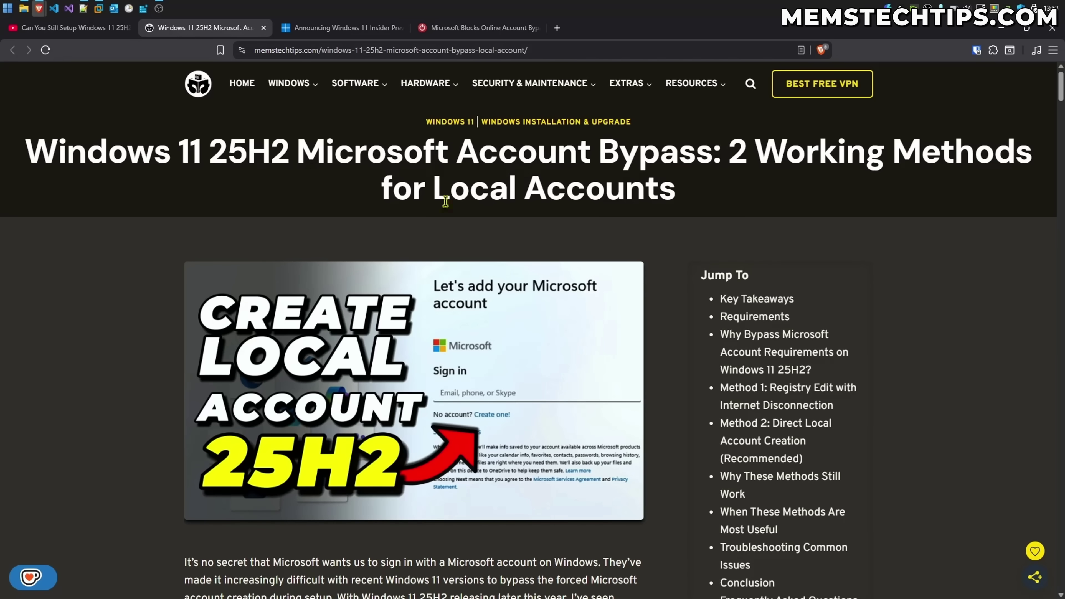
- Scroll down the MemsTechTips guide and highlight the Method 1 heading
{"action": "scroll", "coordinate": [670, 216], "scroll_direction": "down", "scroll_amount": 7}
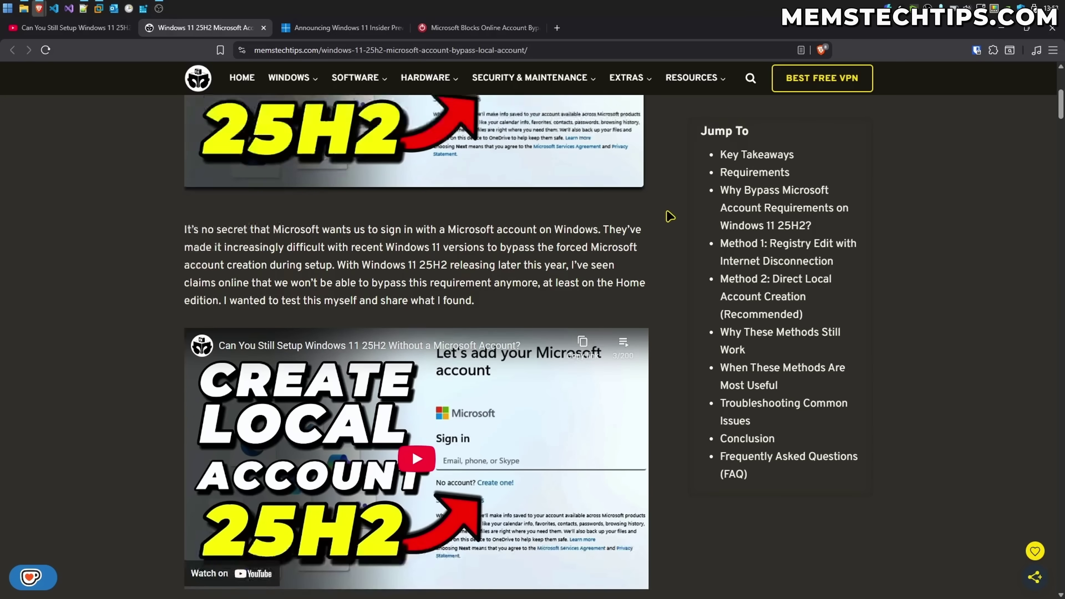
{"action": "scroll", "coordinate": [668, 216], "scroll_direction": "down", "scroll_amount": 5}
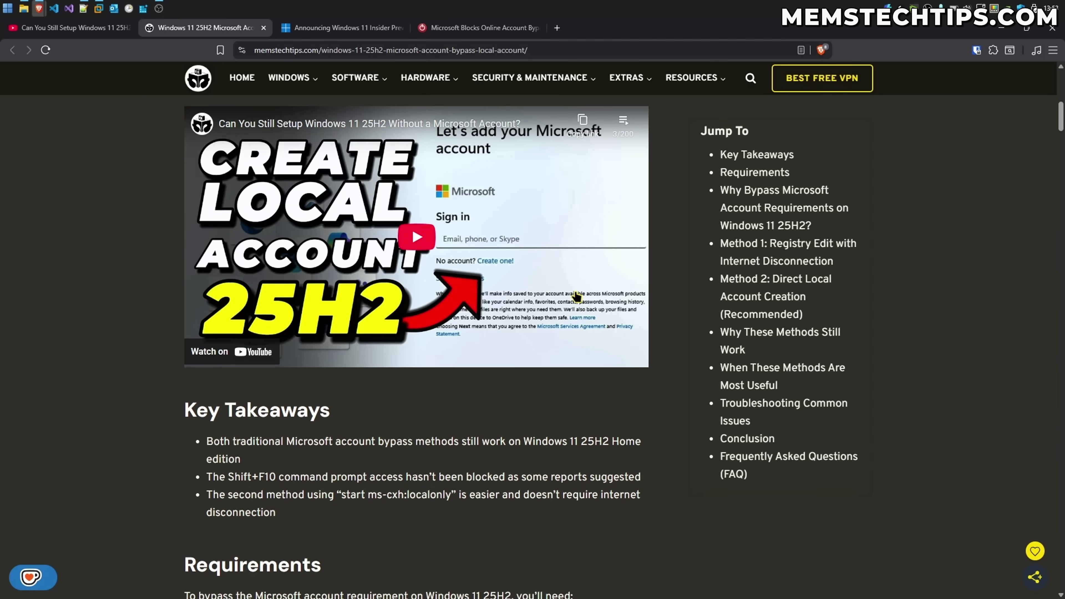
{"action": "scroll", "coordinate": [577, 296], "scroll_direction": "down", "scroll_amount": 15}
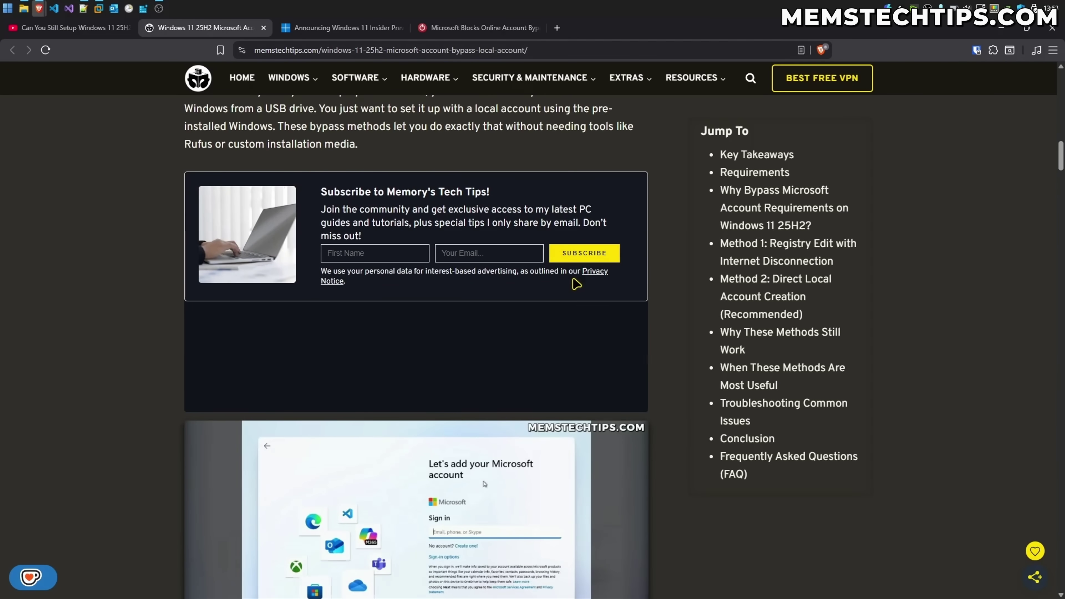
{"action": "scroll", "coordinate": [577, 284], "scroll_direction": "down", "scroll_amount": 11}
{"action": "scroll", "coordinate": [571, 290], "scroll_direction": "down", "scroll_amount": 1}
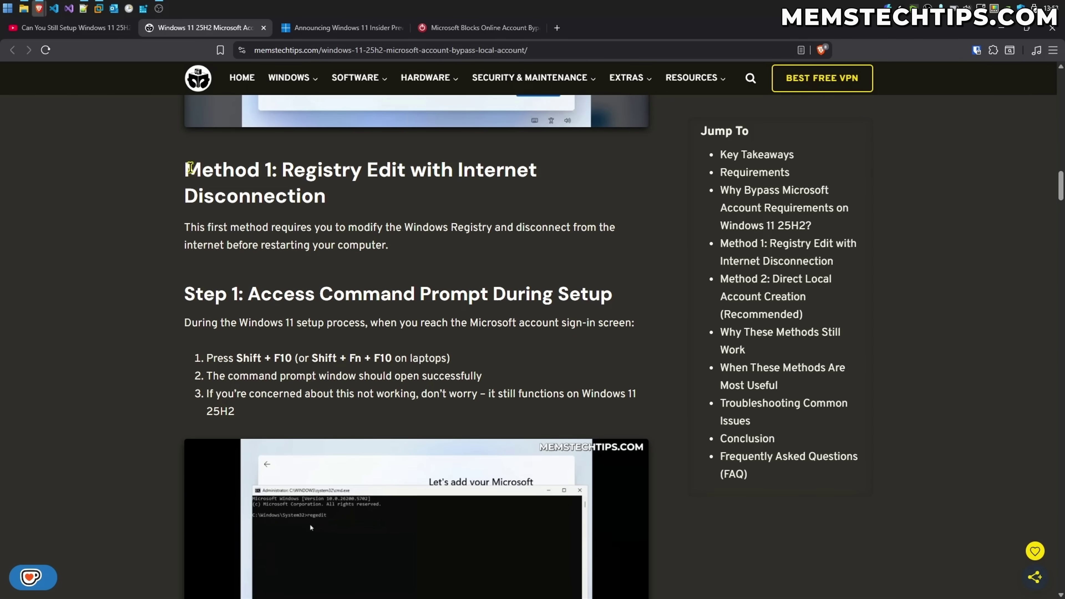
{"action": "left_click_drag", "start_coordinate": [188, 169], "coordinate": [348, 199]}
{"action": "left_click", "coordinate": [348, 199]}
- Highlight the start ms-cxh:localonly command and read through Method 2
{"action": "scroll", "coordinate": [638, 245], "scroll_direction": "down", "scroll_amount": 15}
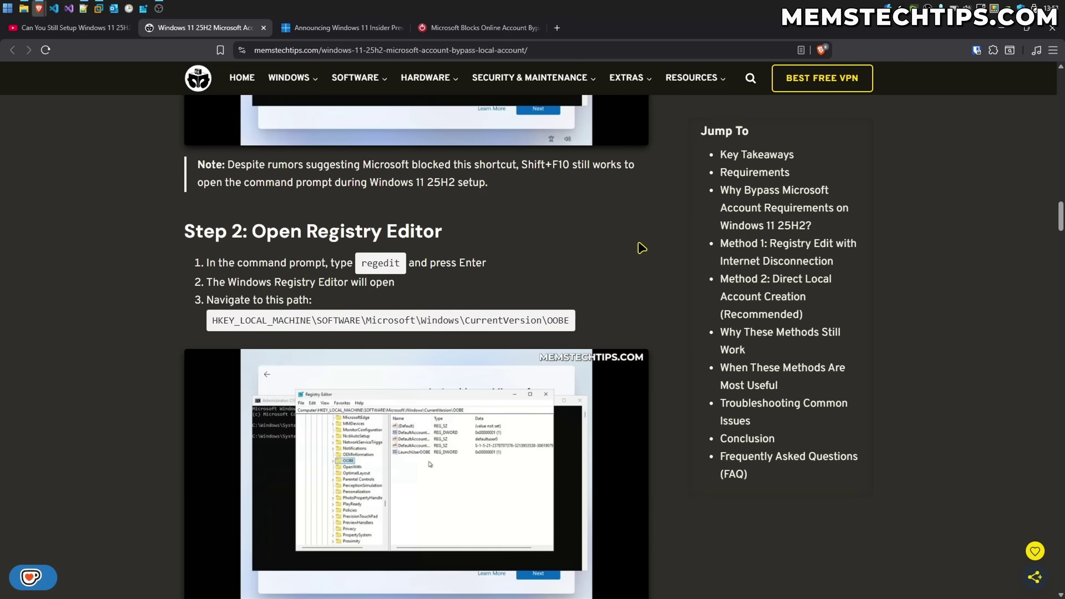
{"action": "scroll", "coordinate": [639, 248], "scroll_direction": "down", "scroll_amount": 20}
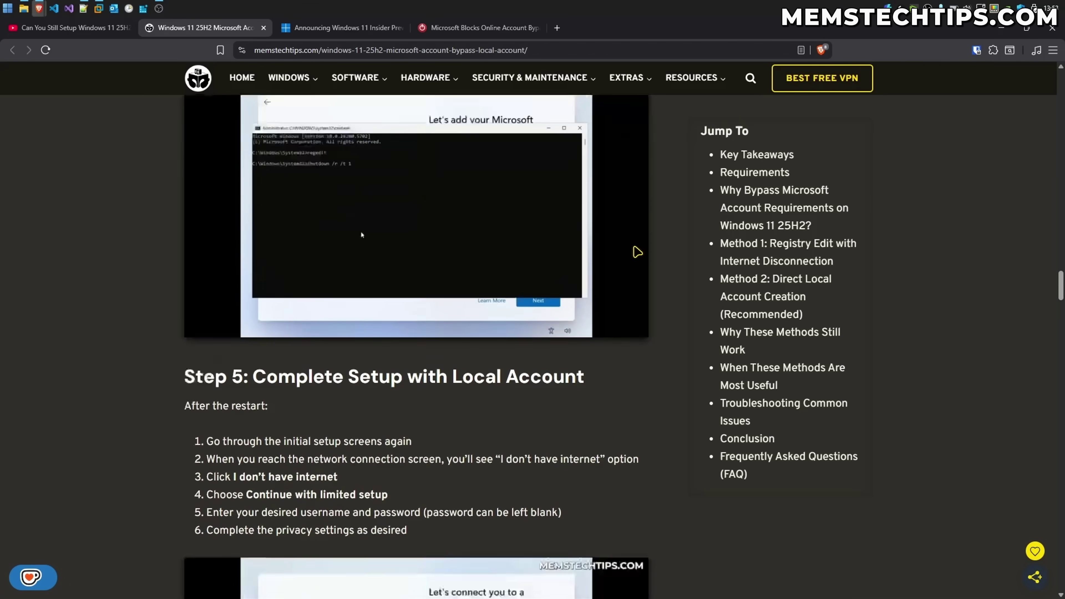
{"action": "scroll", "coordinate": [636, 252], "scroll_direction": "up", "scroll_amount": 2}
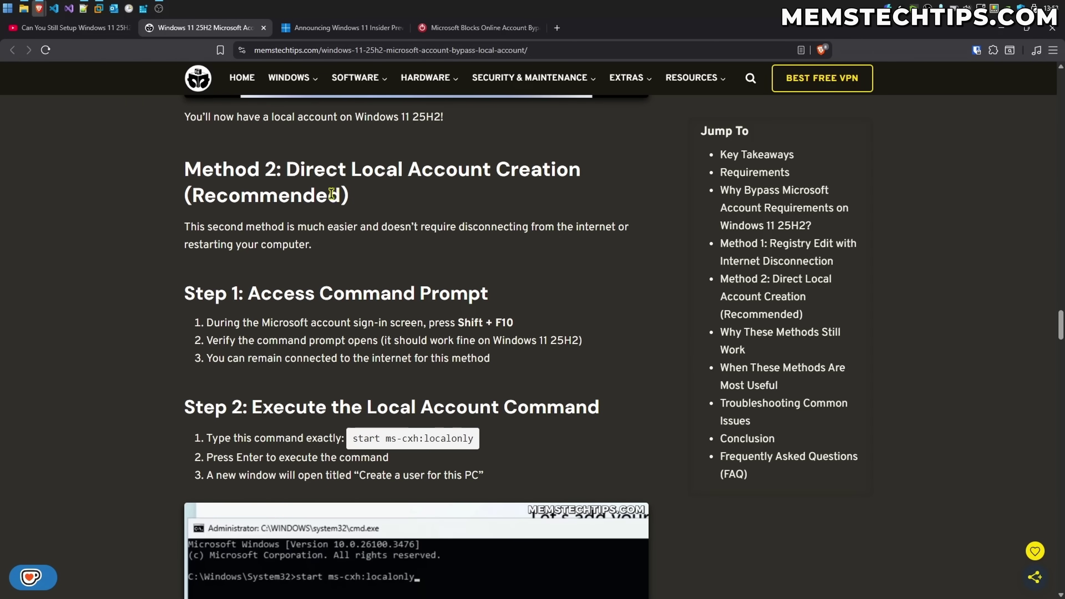
{"action": "scroll", "coordinate": [418, 189], "scroll_direction": "down", "scroll_amount": 5}
{"action": "left_click_drag", "start_coordinate": [359, 163], "coordinate": [493, 166]}
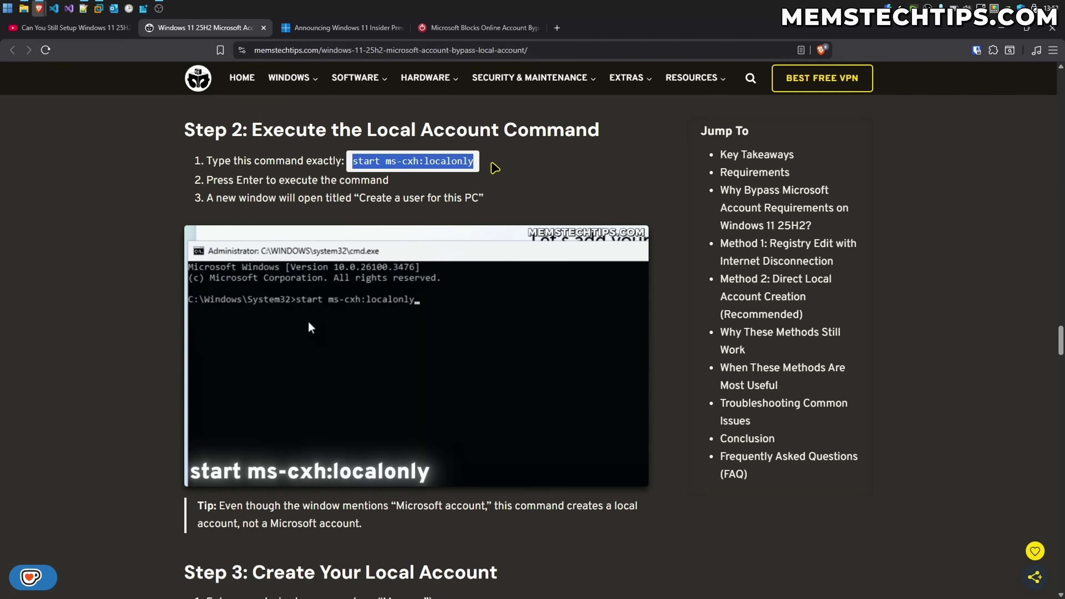
{"action": "left_click", "coordinate": [505, 170]}
{"action": "scroll", "coordinate": [642, 195], "scroll_direction": "down", "scroll_amount": 3}
{"action": "scroll", "coordinate": [650, 195], "scroll_direction": "down", "scroll_amount": 7}
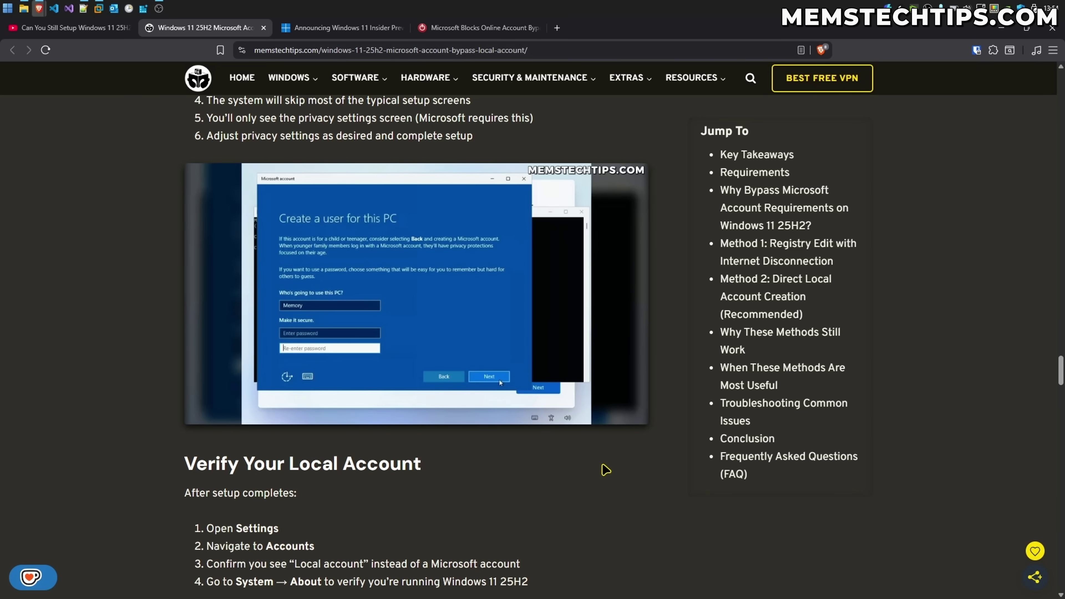
{"action": "scroll", "coordinate": [606, 469], "scroll_direction": "down", "scroll_amount": 7}
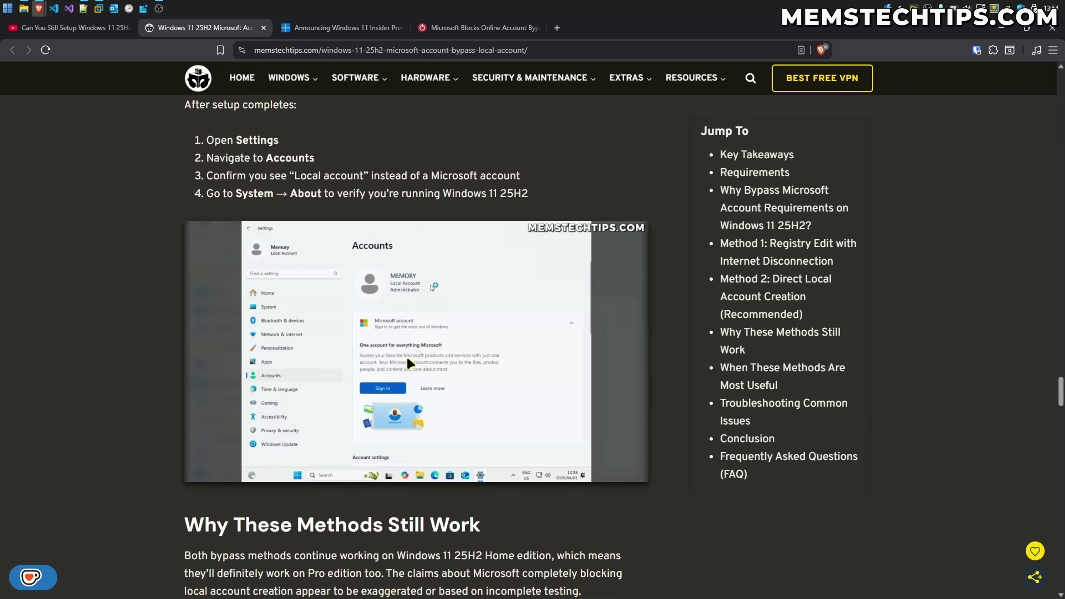
{"action": "scroll", "coordinate": [542, 428], "scroll_direction": "up", "scroll_amount": 10}
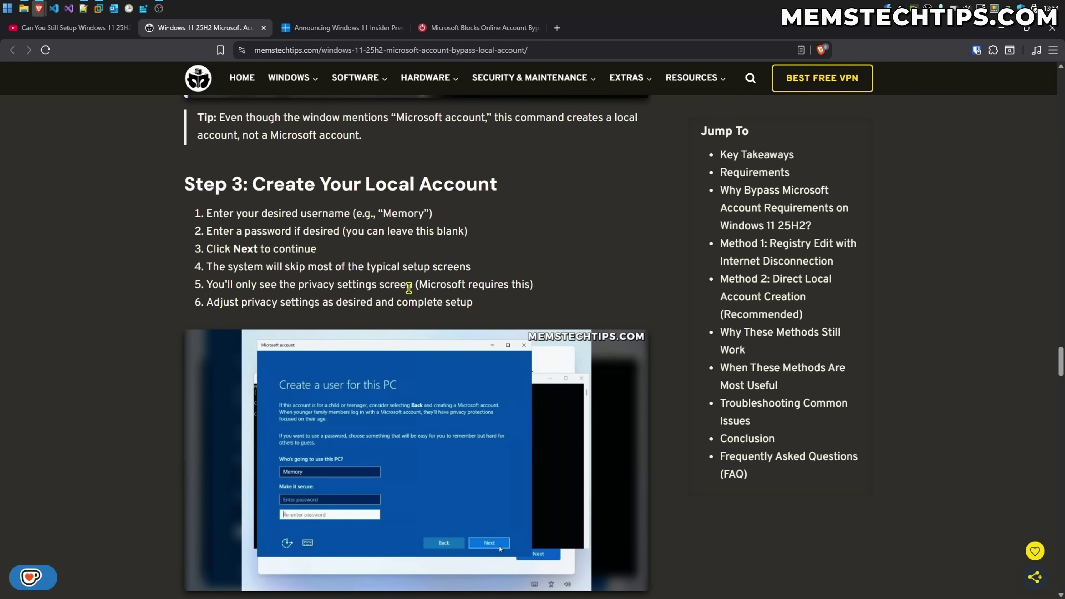
{"action": "scroll", "coordinate": [483, 282], "scroll_direction": "up", "scroll_amount": 6}
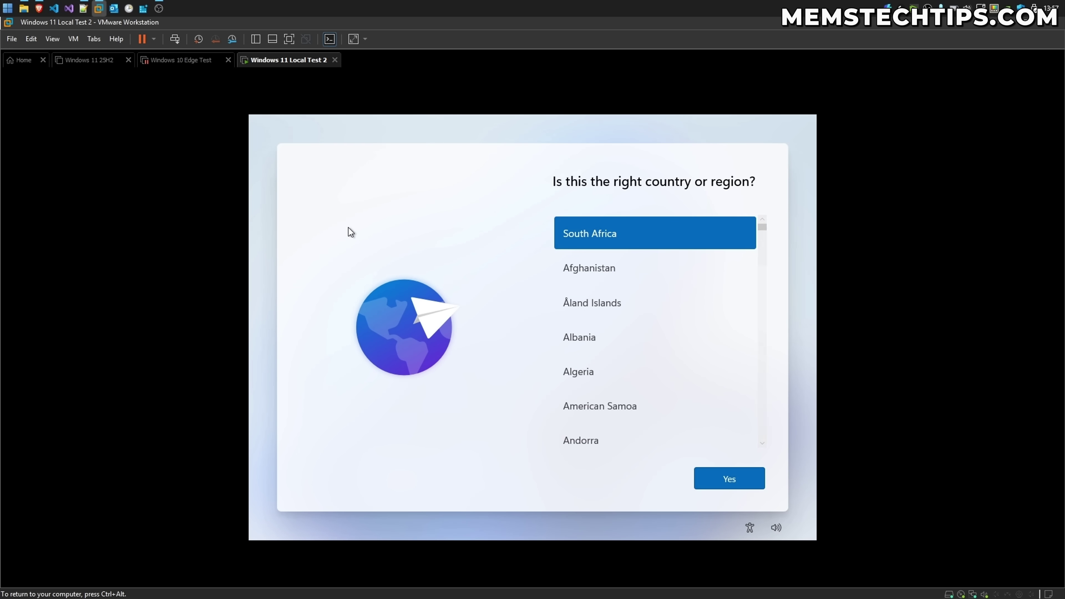
- Open a Command Prompt over setup with Shift+F10 and run winver
{"action": "key", "text": "shift+F10"}
{"action": "type", "text": "winver"}
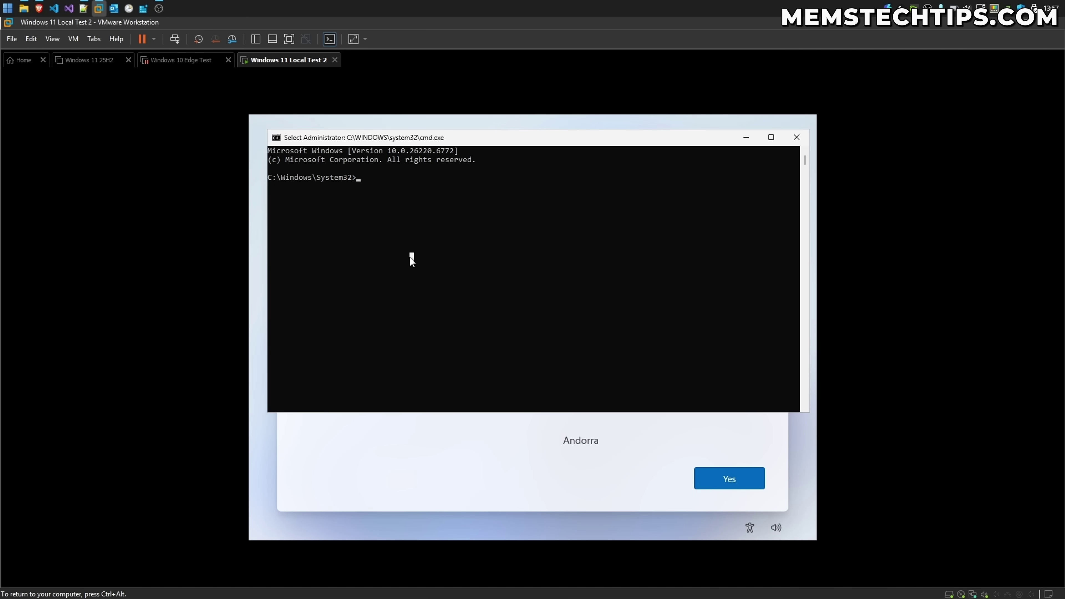
{"action": "key", "text": "Return"}
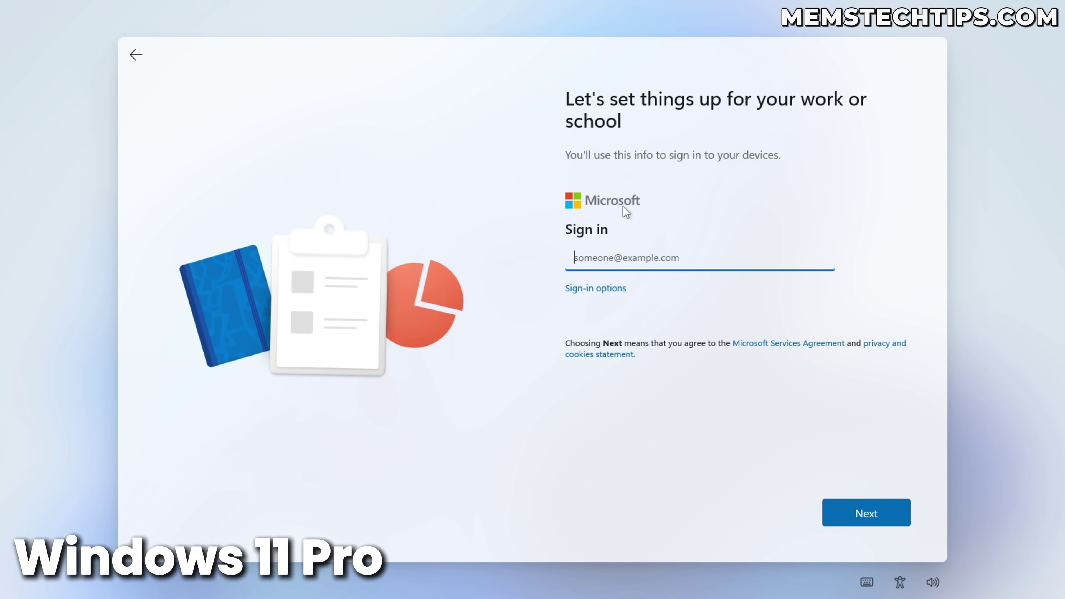
- Choose Domain join instead and create a local account named User with an empty password
{"action": "left_click", "coordinate": [596, 294]}
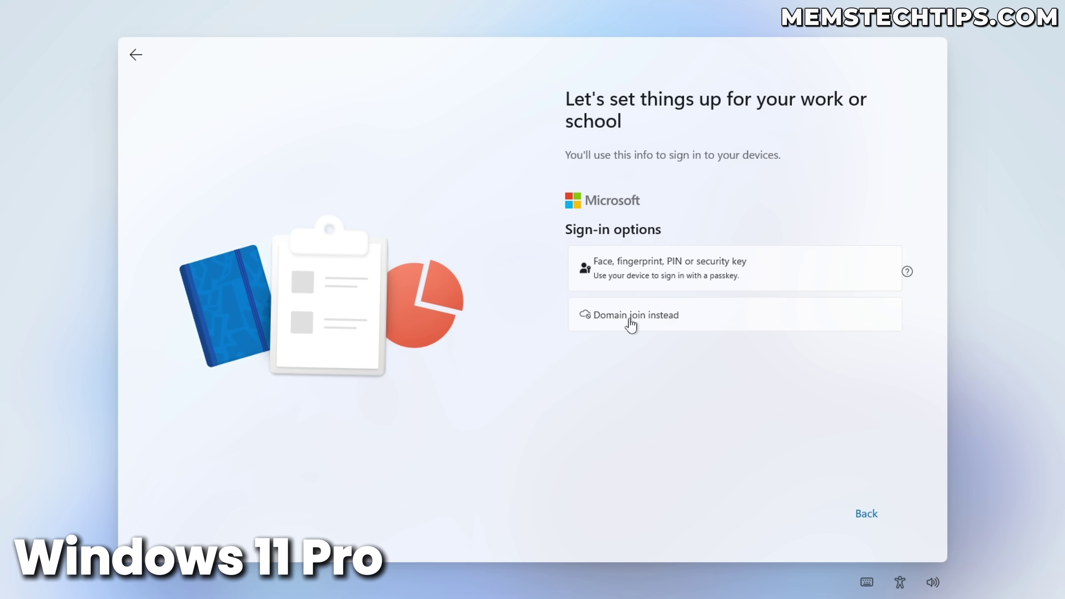
{"action": "left_click", "coordinate": [689, 321]}
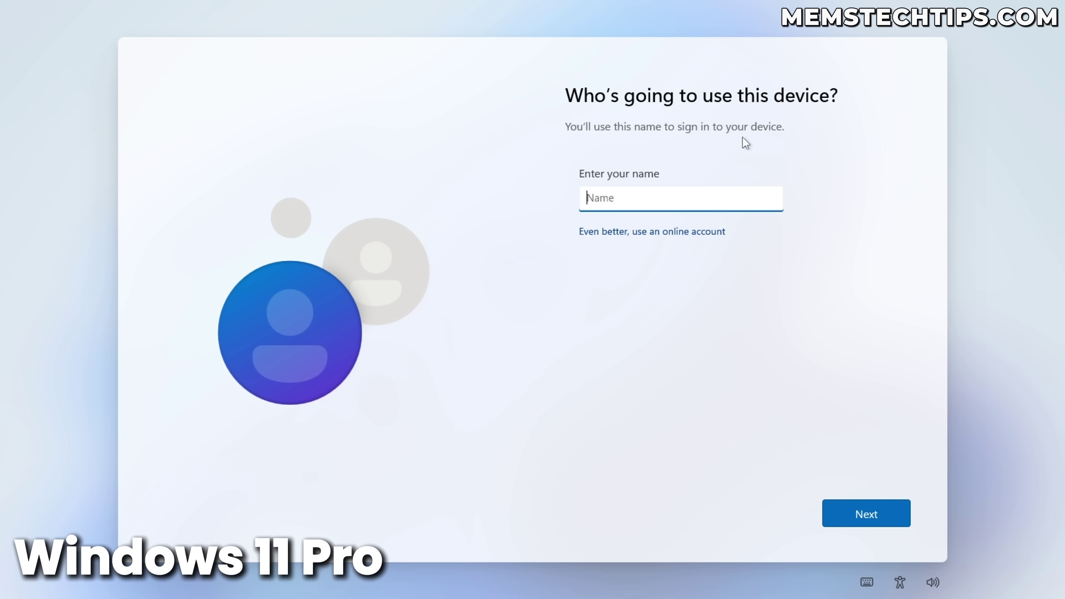
{"action": "type", "text": "User"}
{"action": "left_click", "coordinate": [862, 523]}
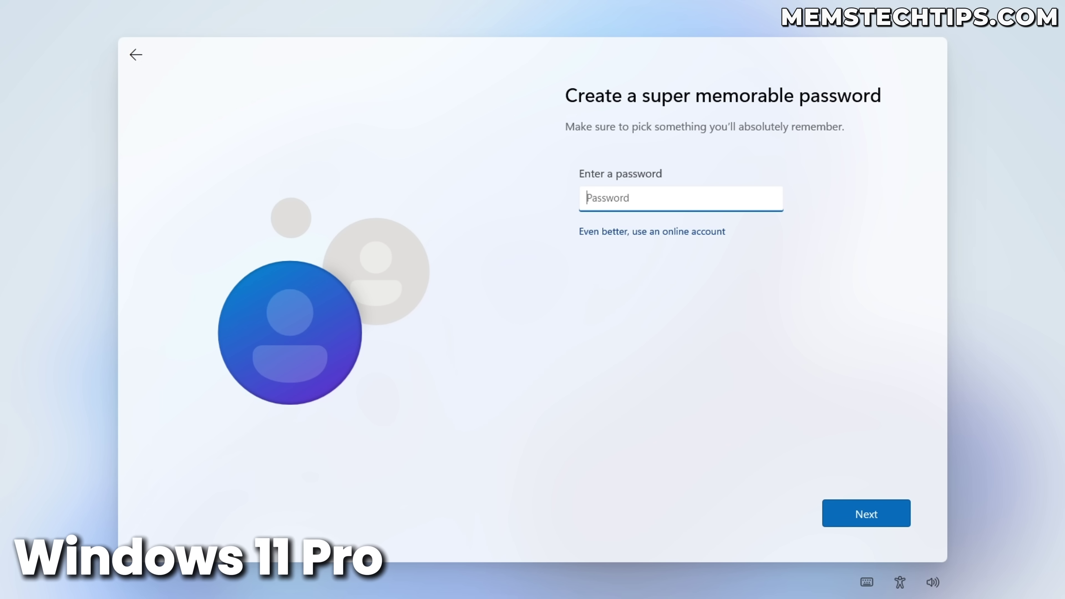
{"action": "left_click", "coordinate": [881, 520]}
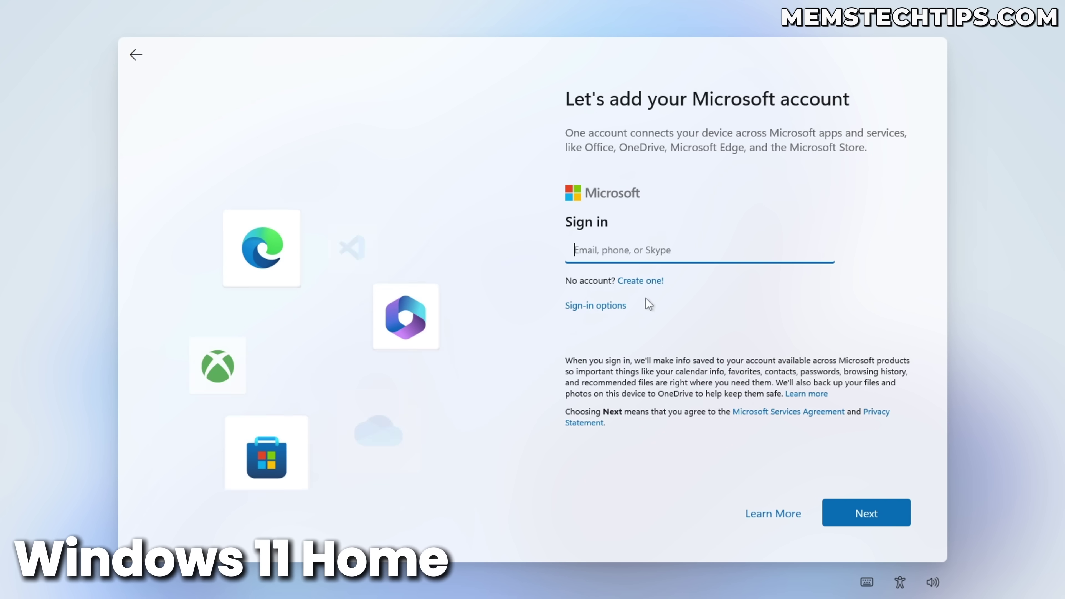
- Inspect the Microsoft account sign-in options twice, returning to the sign-in page each time
{"action": "left_click", "coordinate": [621, 307]}
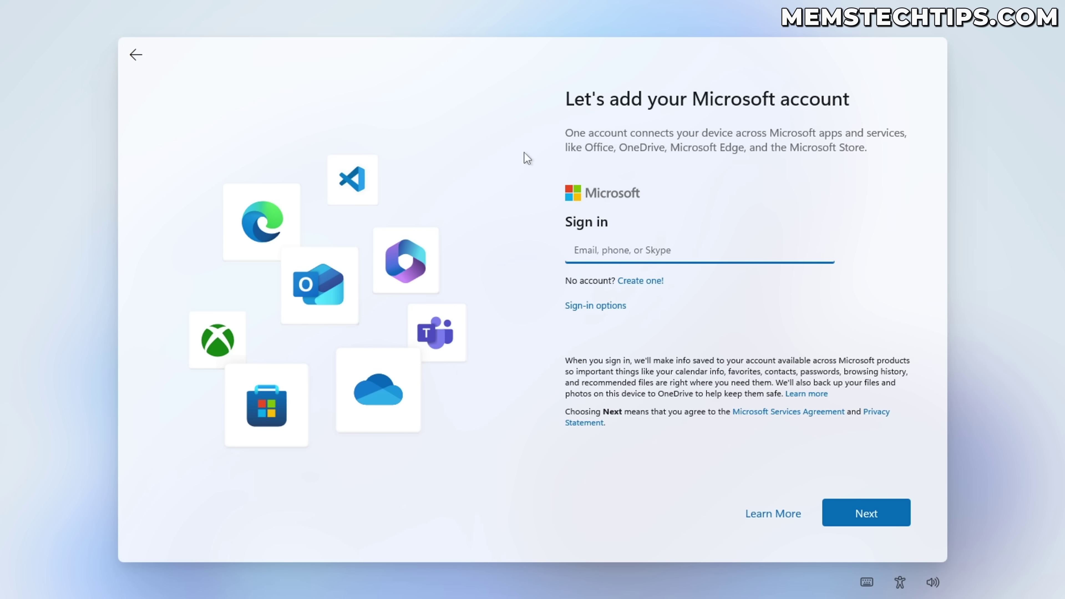
{"action": "left_click", "coordinate": [134, 58]}
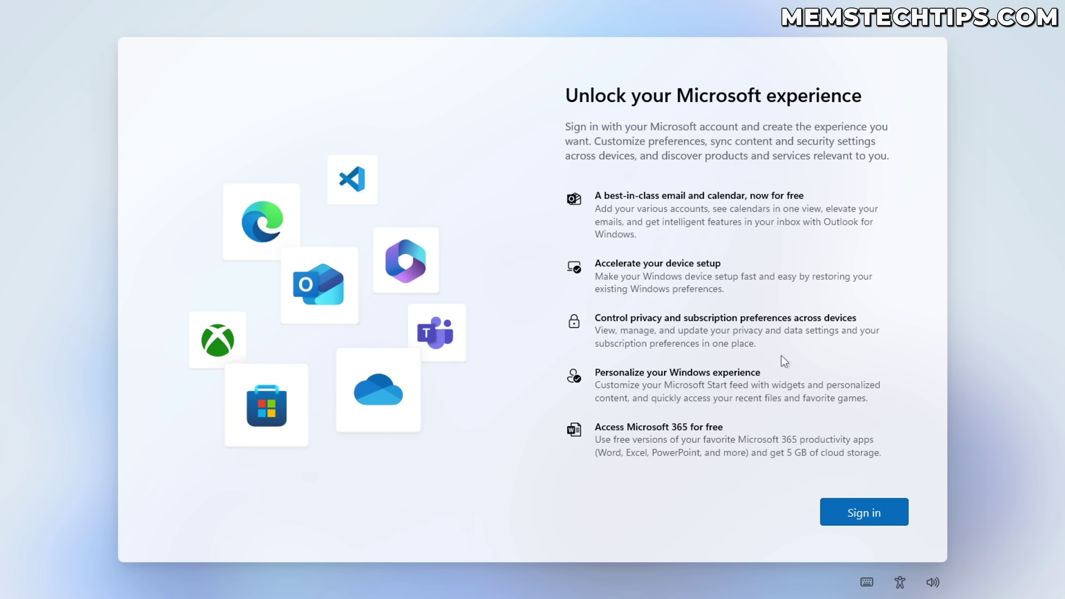
{"action": "left_click", "coordinate": [880, 512]}
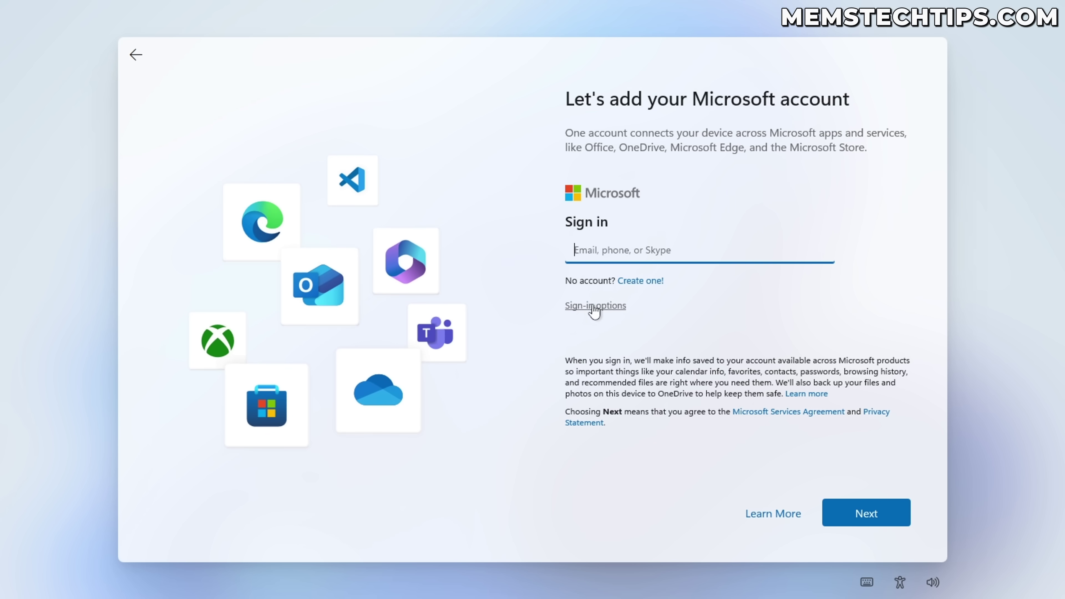
{"action": "left_click", "coordinate": [614, 310]}
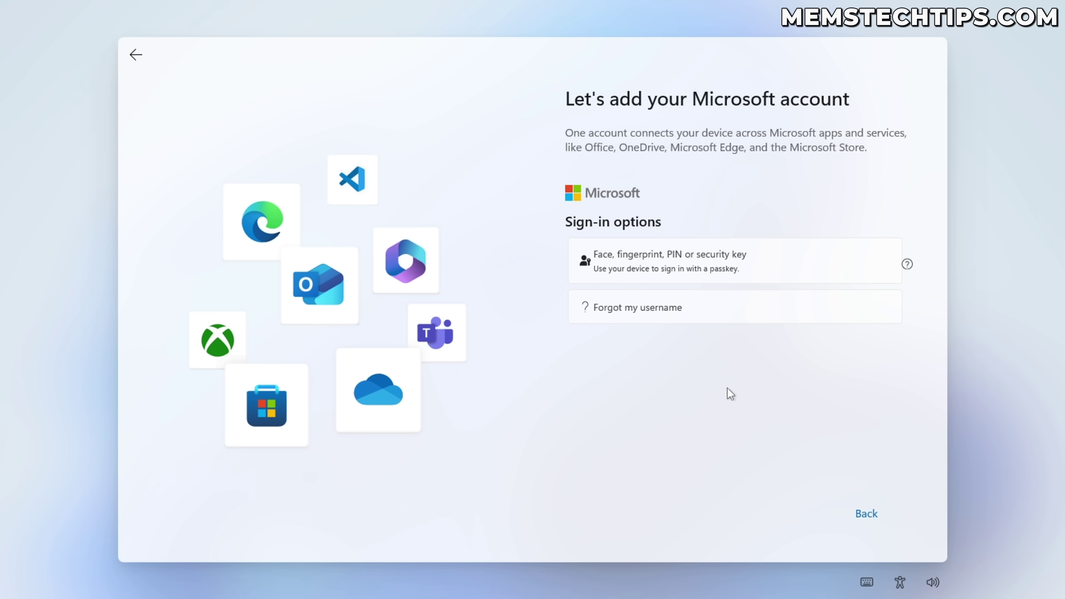
{"action": "left_click", "coordinate": [139, 57]}
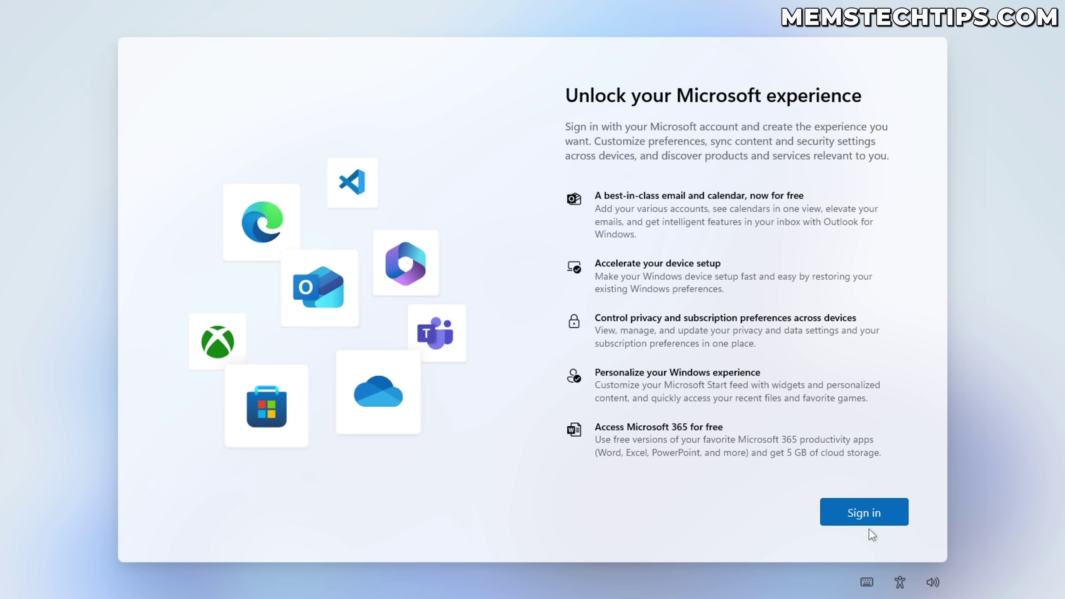
{"action": "left_click", "coordinate": [869, 515]}
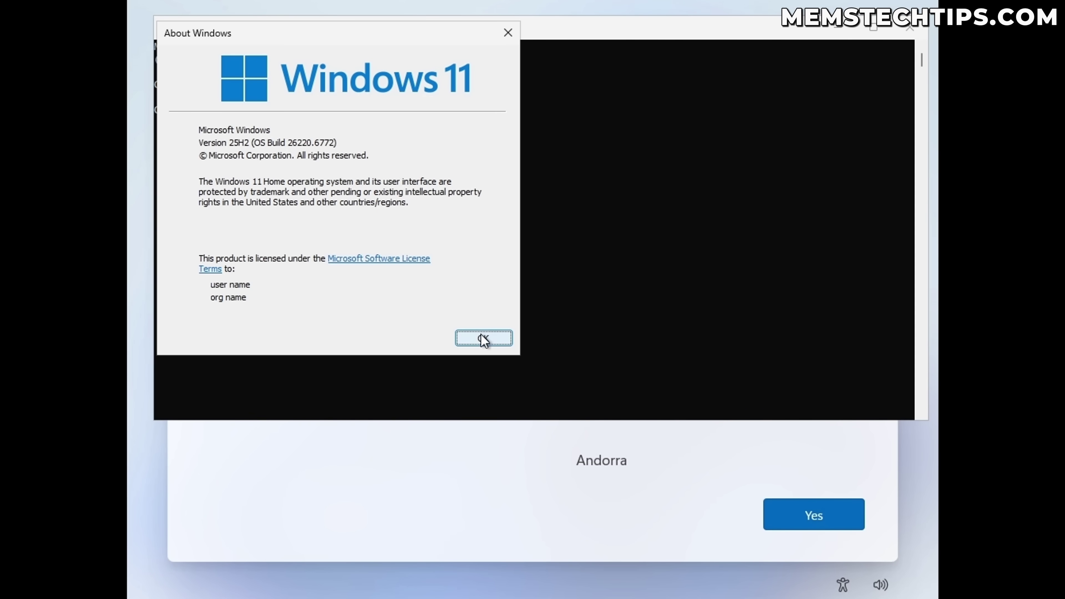
- Close About Windows and run start ms-cxh:localonly in the Command Prompt
{"action": "left_click", "coordinate": [483, 339]}
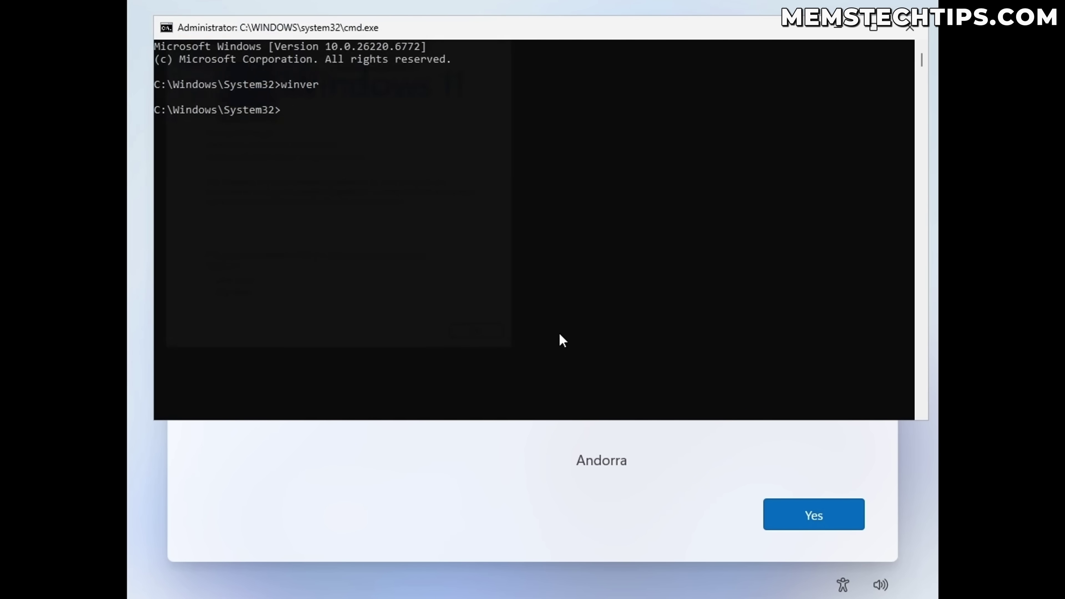
{"action": "left_click", "coordinate": [474, 324]}
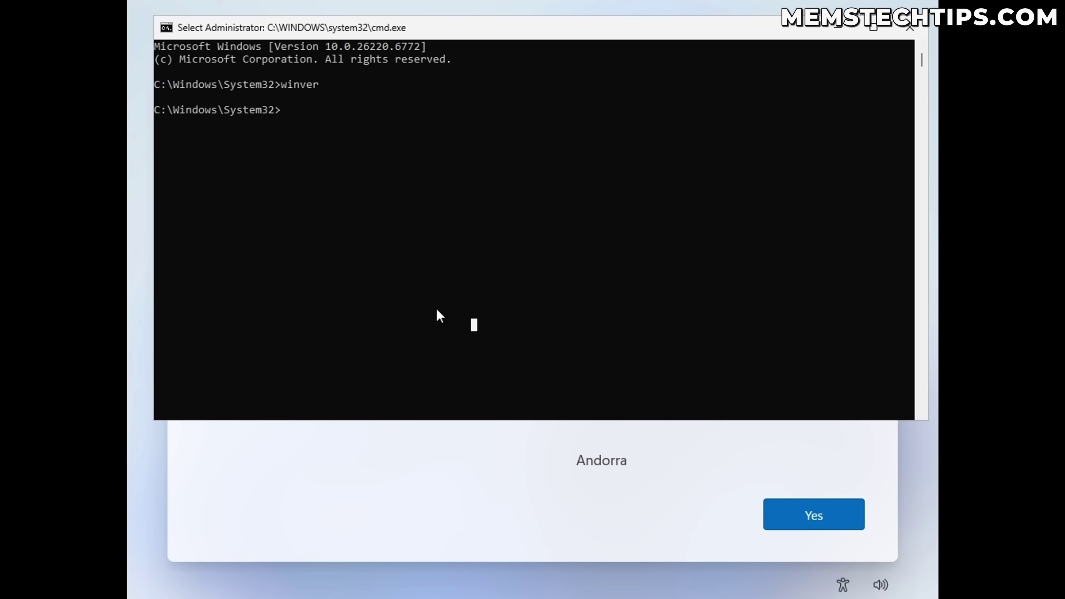
{"action": "type", "text": "start m"}
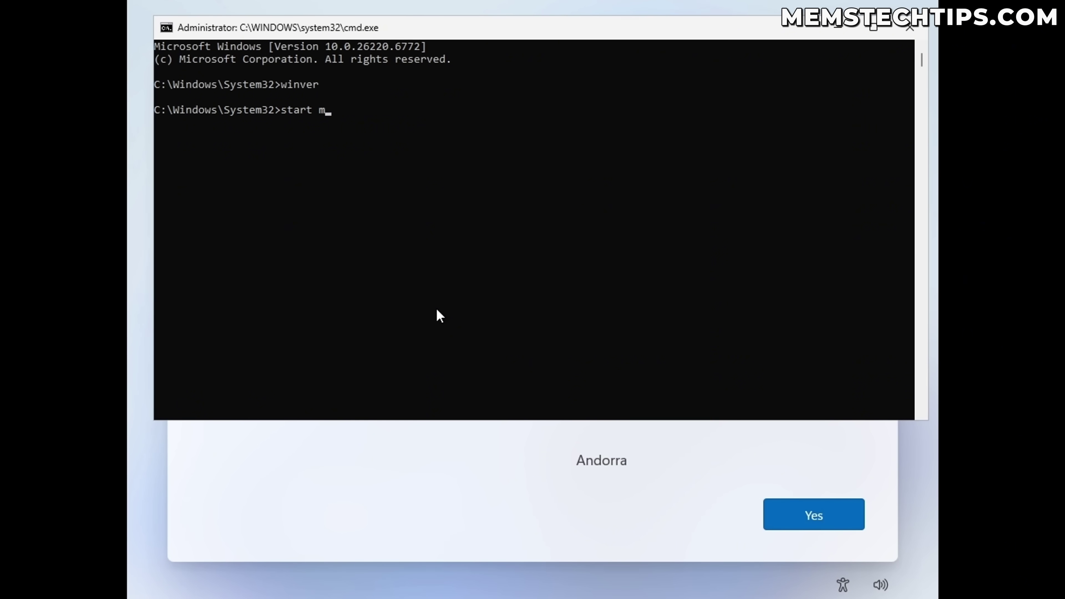
{"action": "type", "text": "s-cxh:localonly"}
{"action": "left_click_drag", "start_coordinate": [279, 113], "coordinate": [436, 112]}
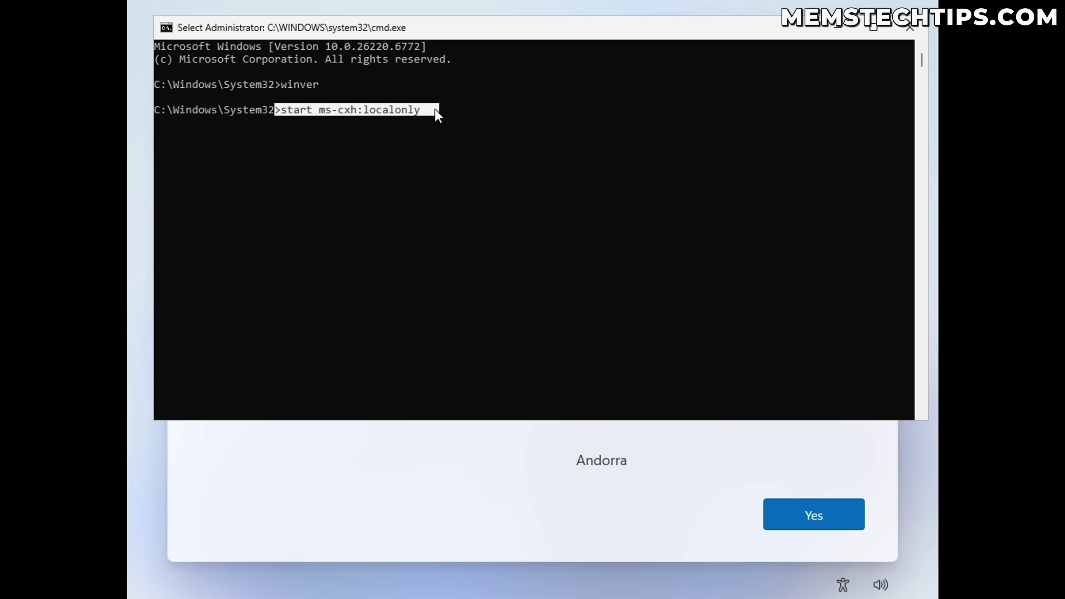
{"action": "left_click", "coordinate": [426, 123]}
{"action": "key", "text": "Escape"}
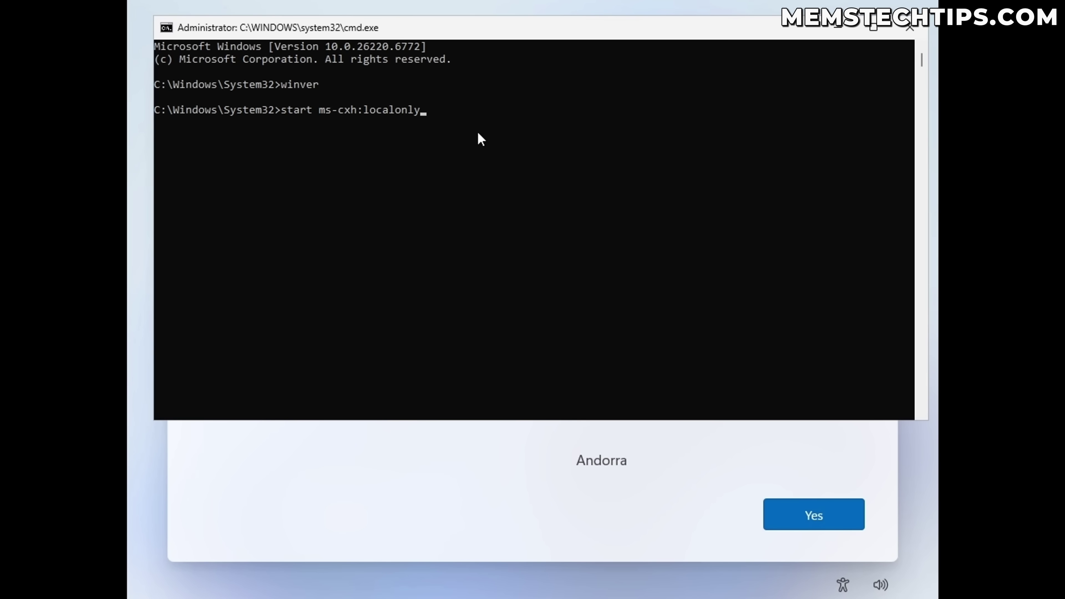
{"action": "key", "text": "Return"}
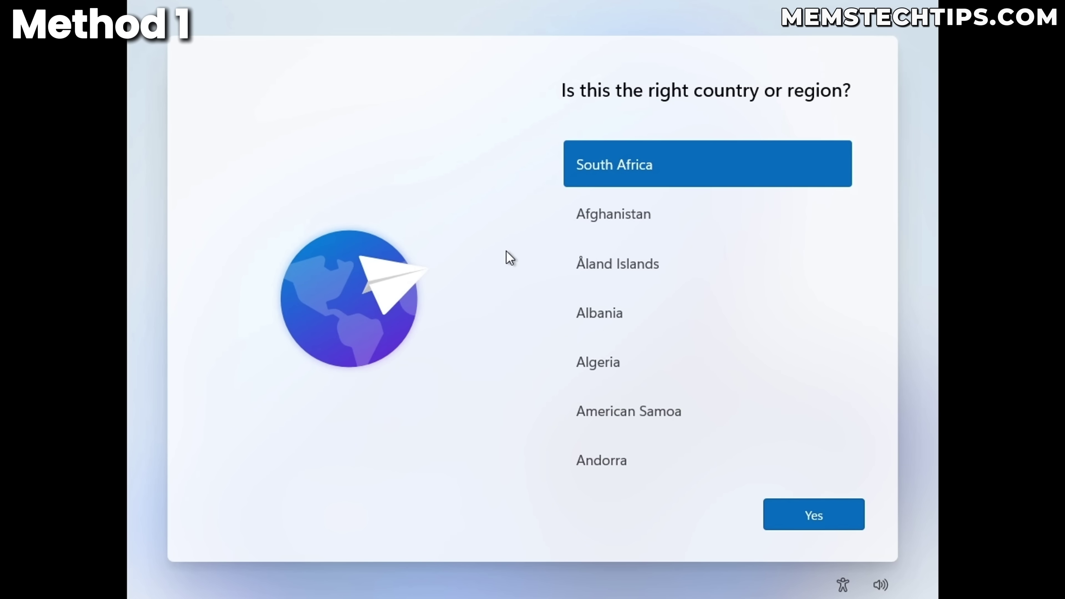
- Accept South Africa and US keyboard, skip the second layout and device name, and continue
{"action": "left_click", "coordinate": [771, 518]}
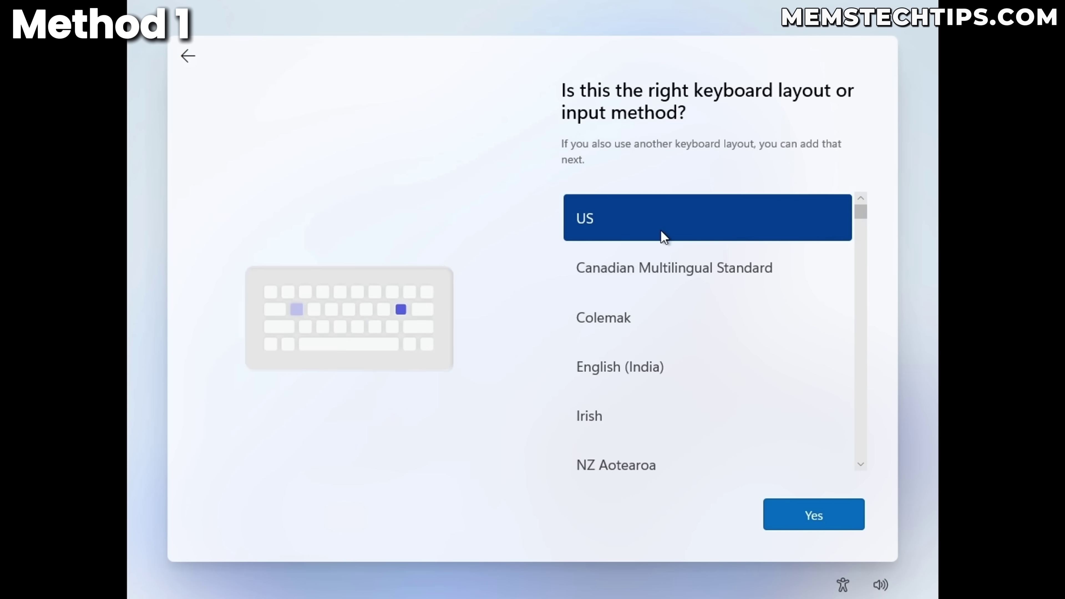
{"action": "left_click", "coordinate": [802, 521]}
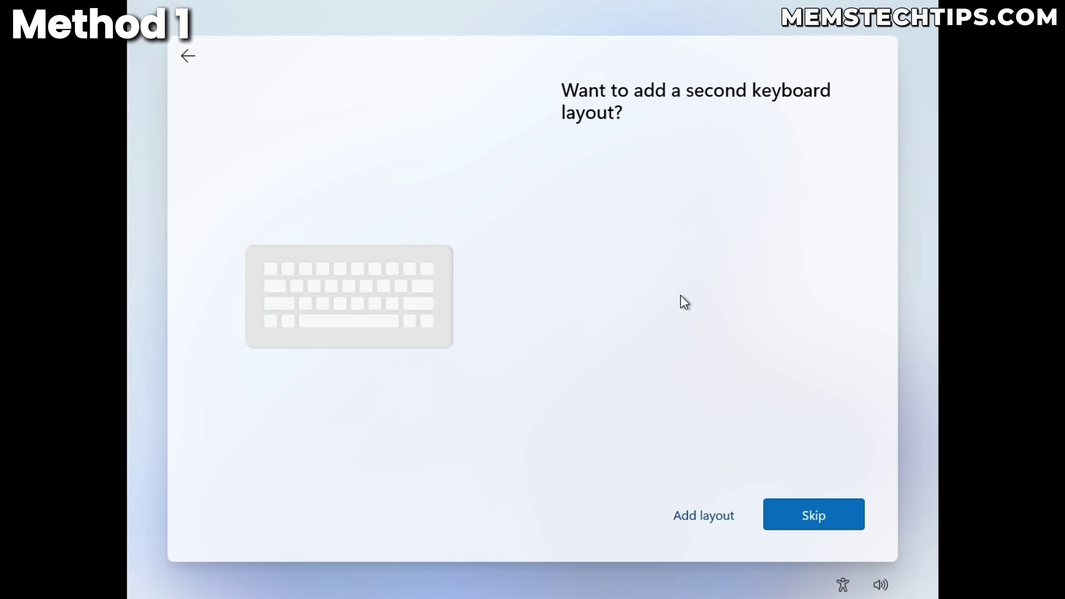
{"action": "left_click", "coordinate": [820, 522]}
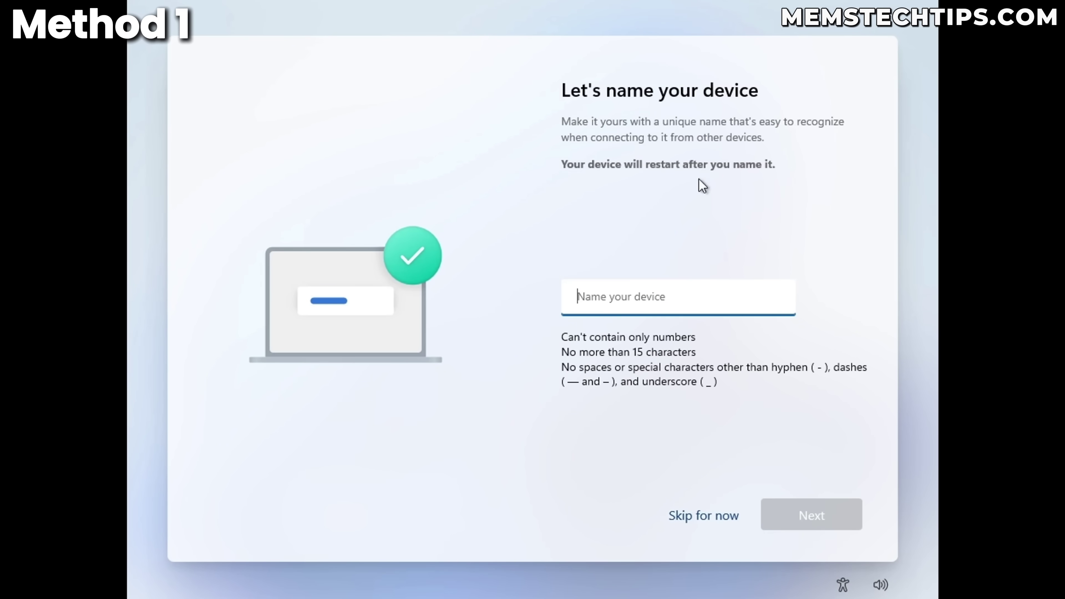
{"action": "left_click", "coordinate": [704, 515]}
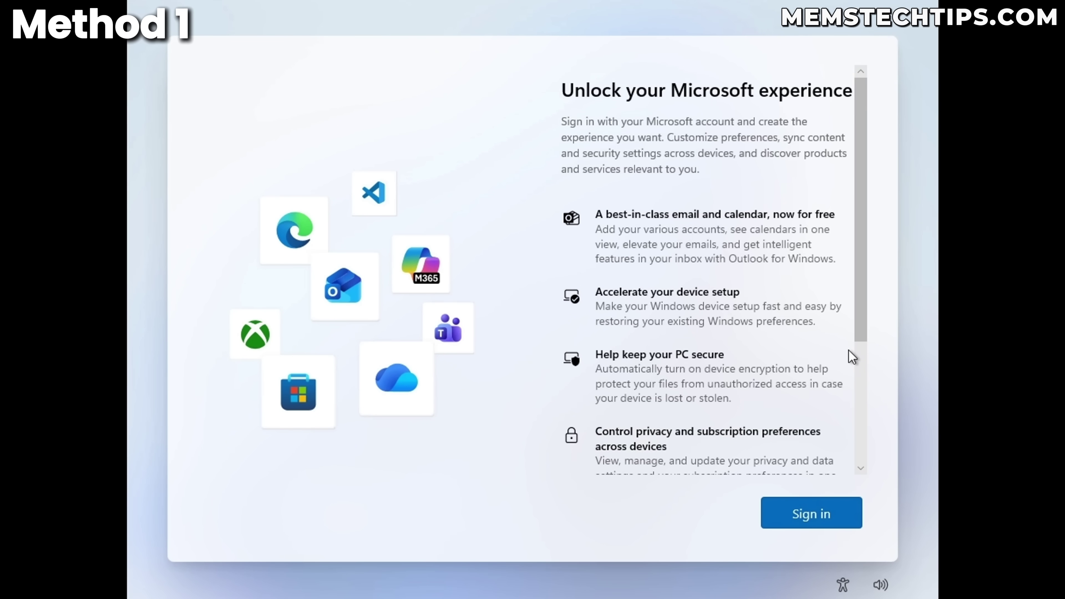
{"action": "left_click", "coordinate": [809, 514]}
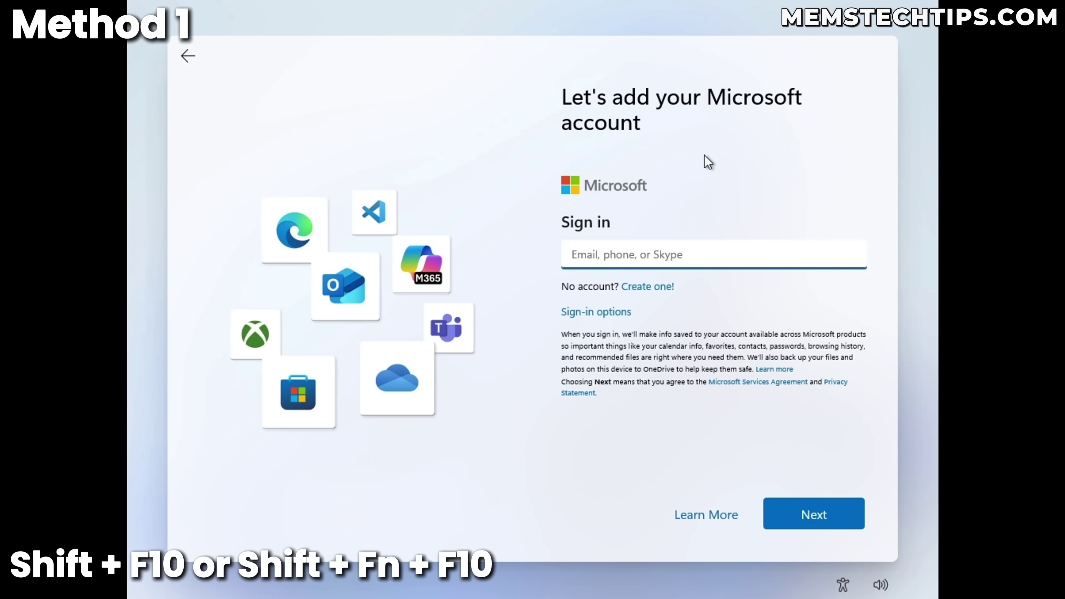
- Open an administrator Command Prompt with Shift+F10 and run regedit
{"action": "key", "text": "shift+F10"}
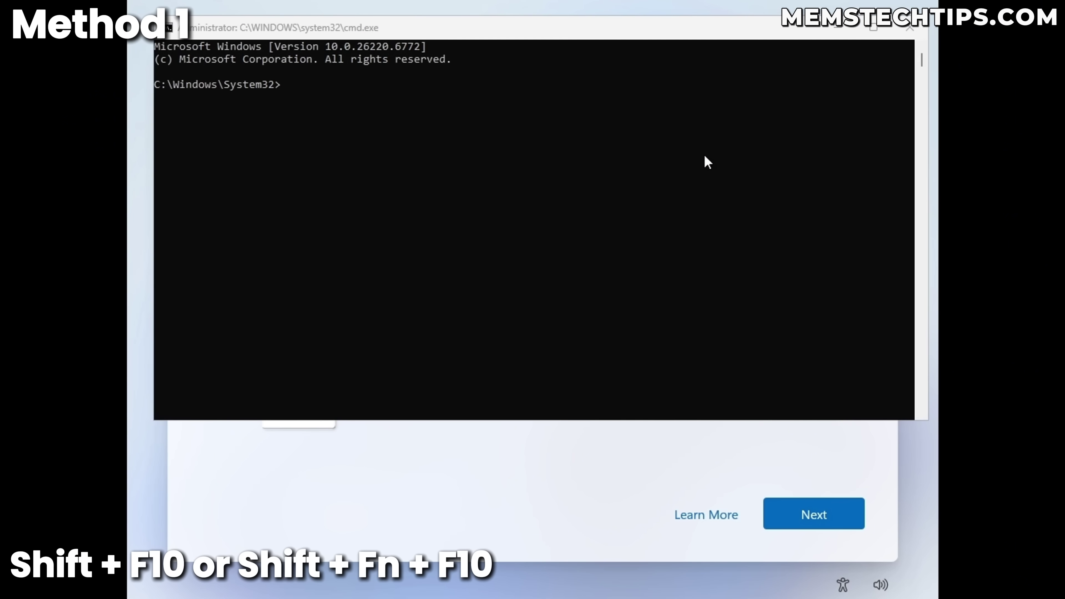
{"action": "left_click", "coordinate": [625, 165]}
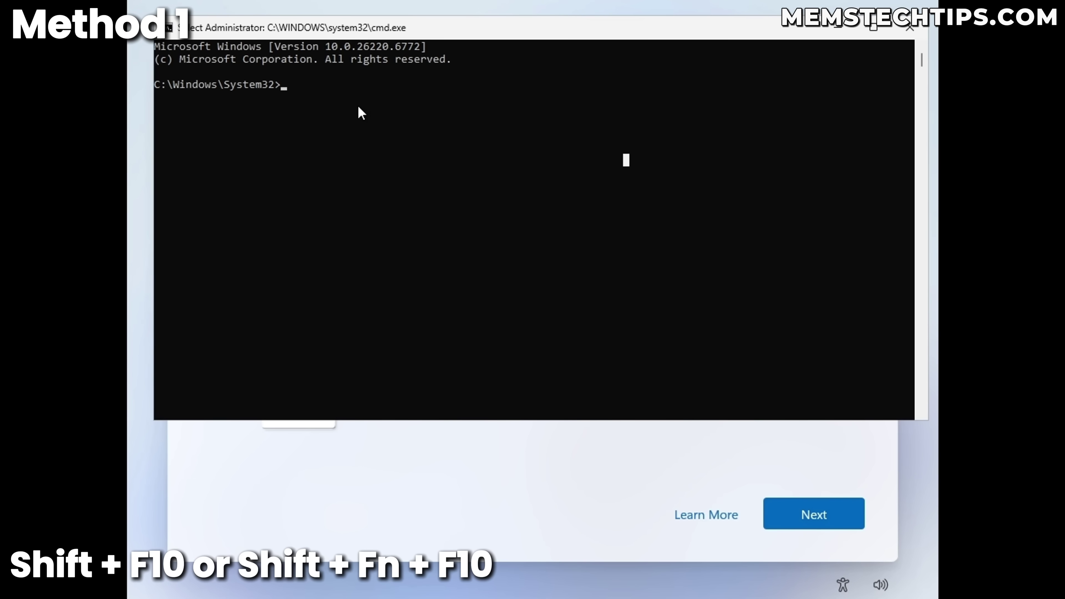
{"action": "left_click", "coordinate": [346, 135]}
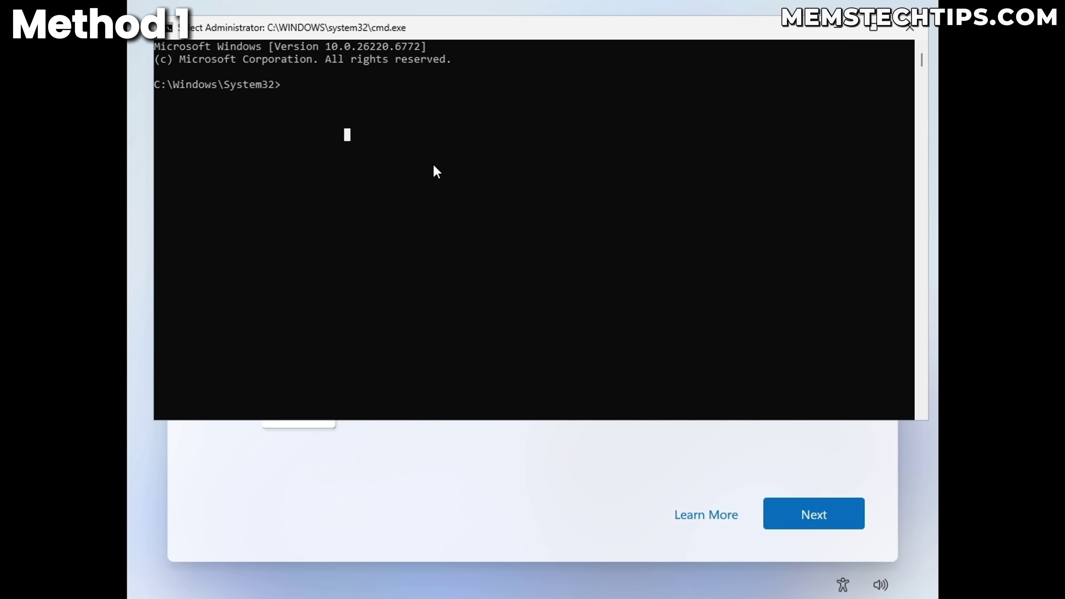
{"action": "left_click", "coordinate": [480, 201]}
{"action": "left_click", "coordinate": [361, 108]}
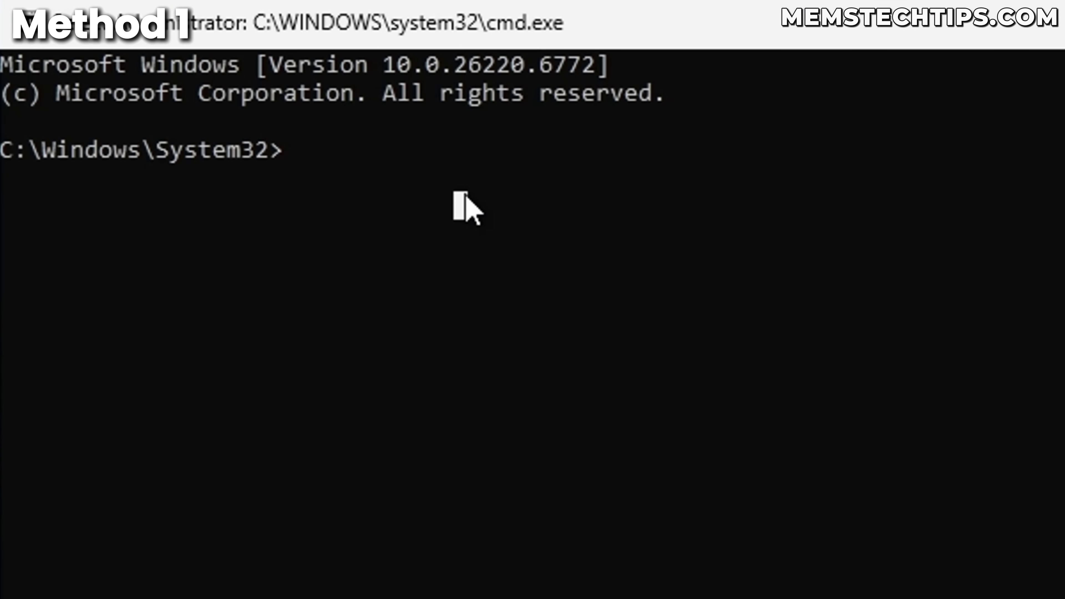
{"action": "type", "text": "regedit"}
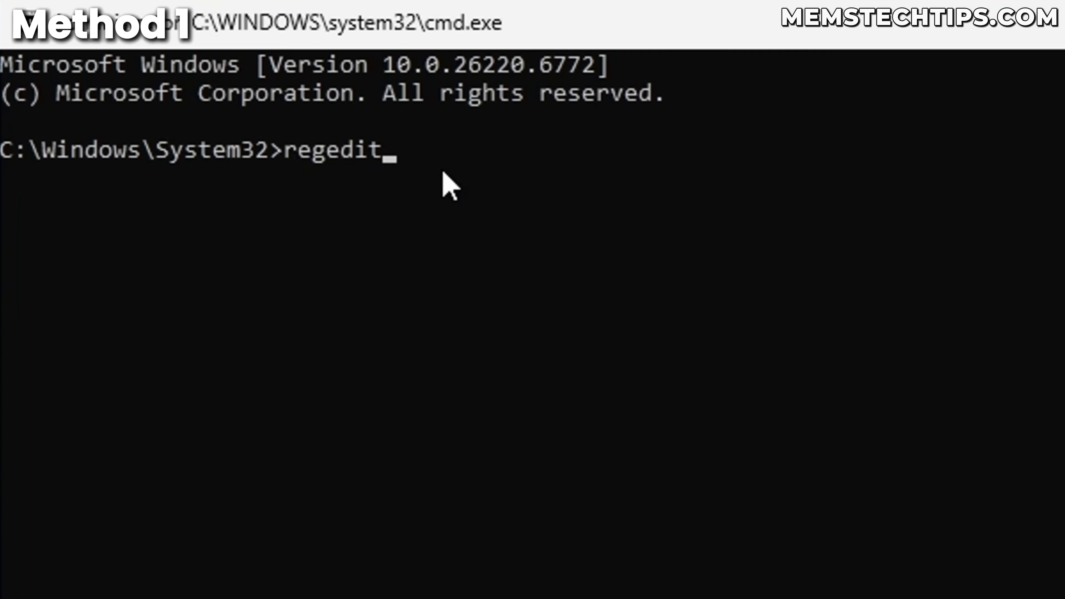
{"action": "key", "text": "Return"}
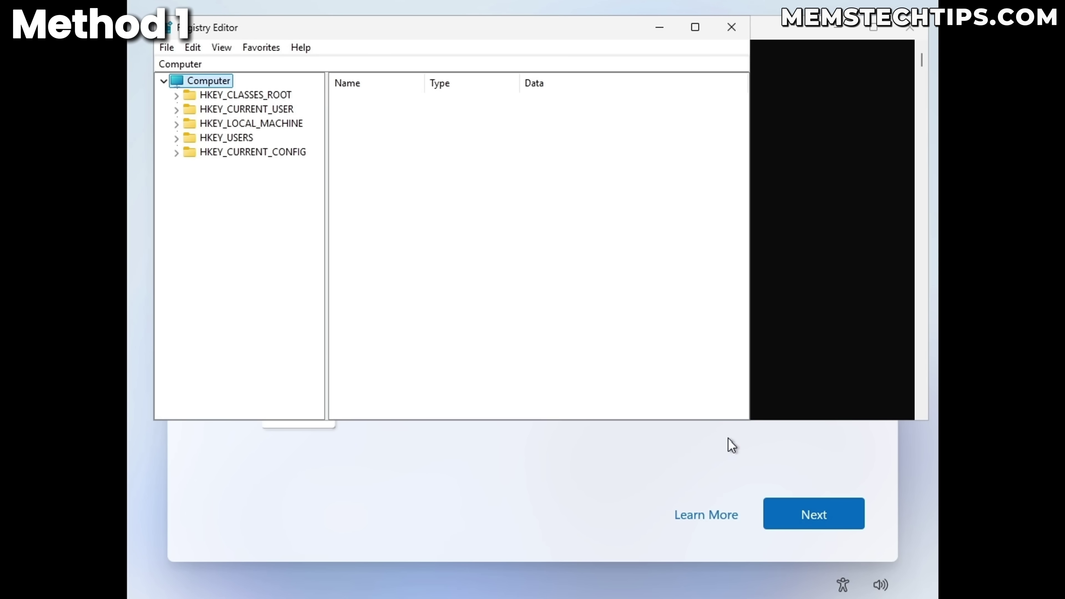
- Maximize Registry Editor and open HKLM\SOFTWARE\Microsoft\Windows\CurrentVersion\OOBE to list its values
{"action": "left_click", "coordinate": [695, 27]}
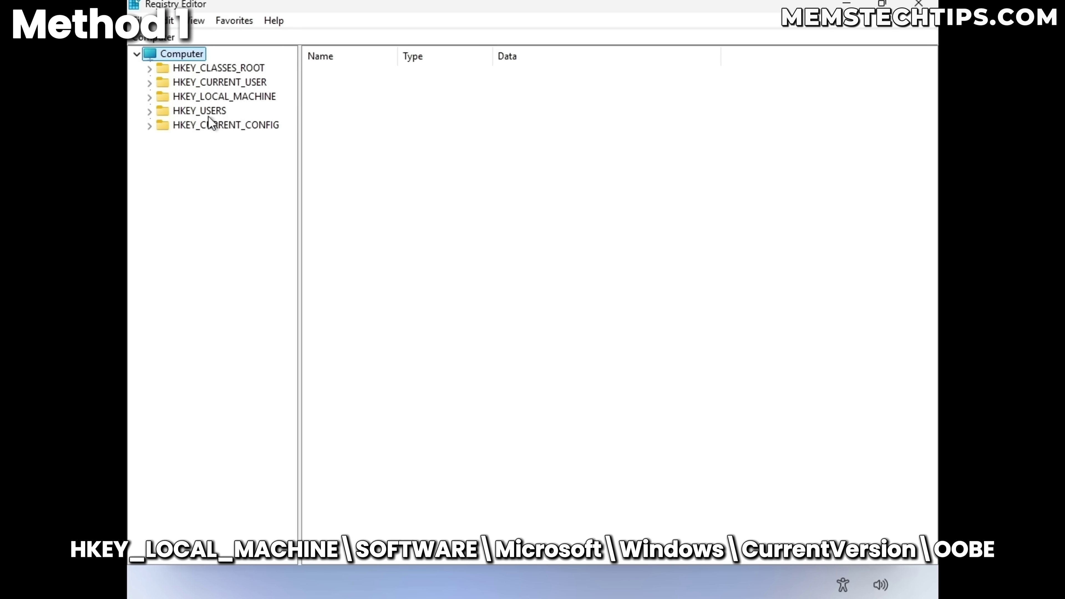
{"action": "double_click", "coordinate": [189, 97]}
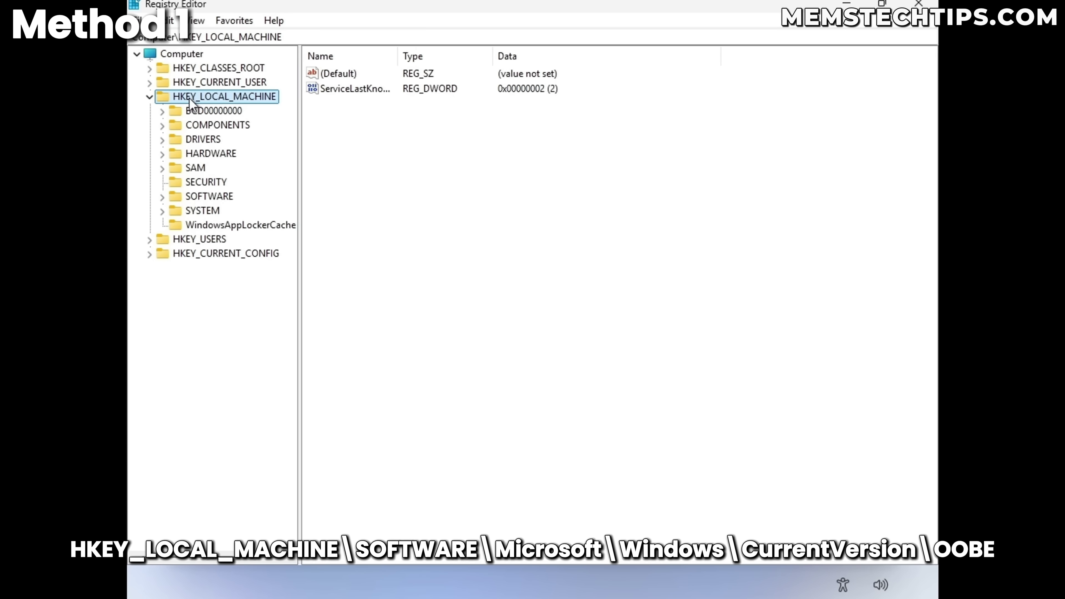
{"action": "double_click", "coordinate": [192, 197]}
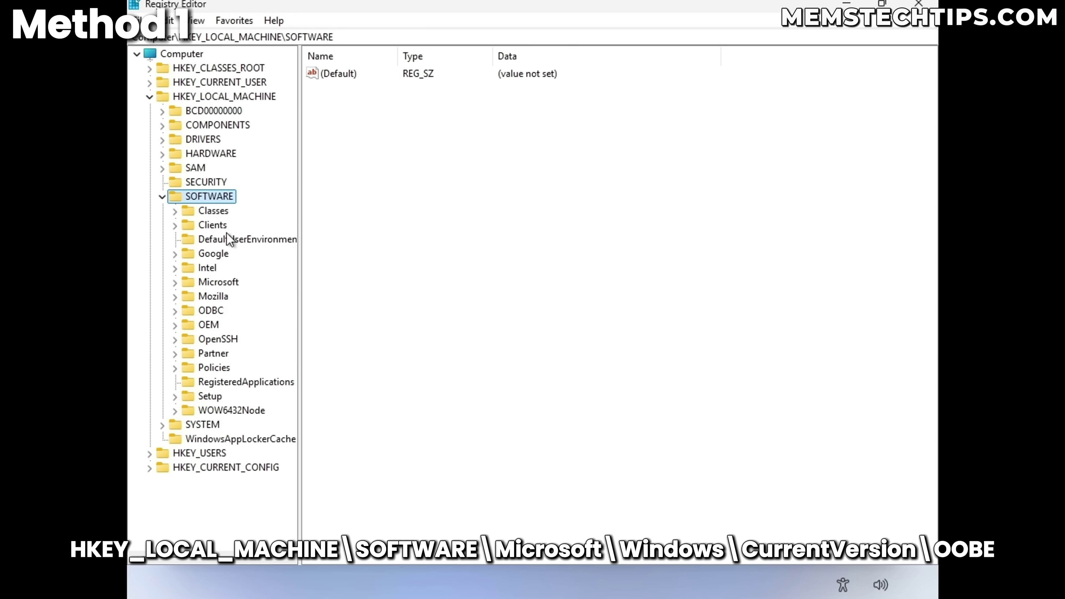
{"action": "double_click", "coordinate": [209, 284]}
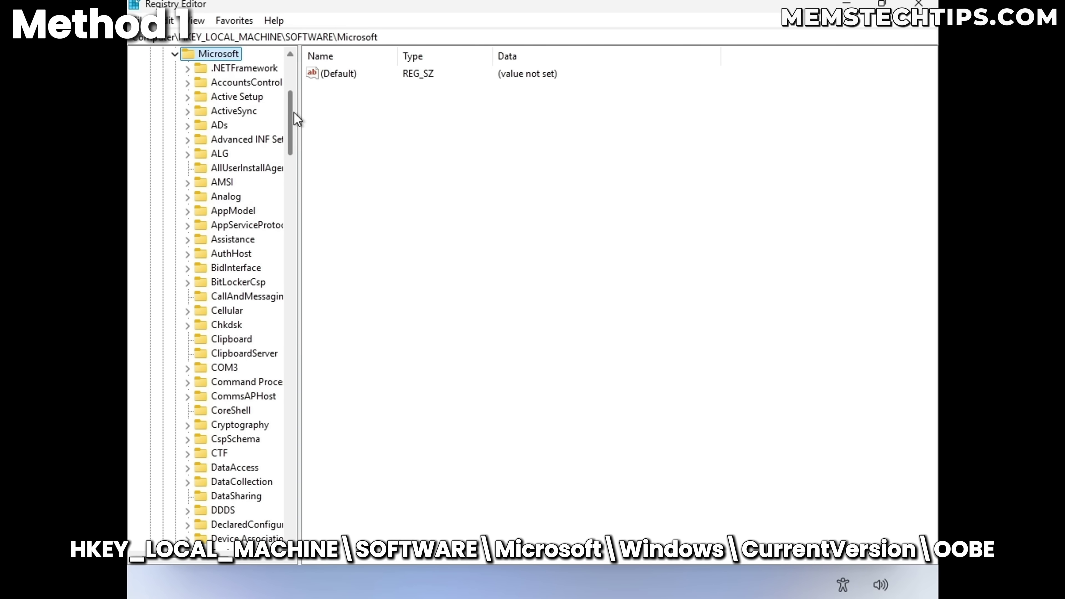
{"action": "left_click_drag", "start_coordinate": [290, 122], "coordinate": [285, 458]}
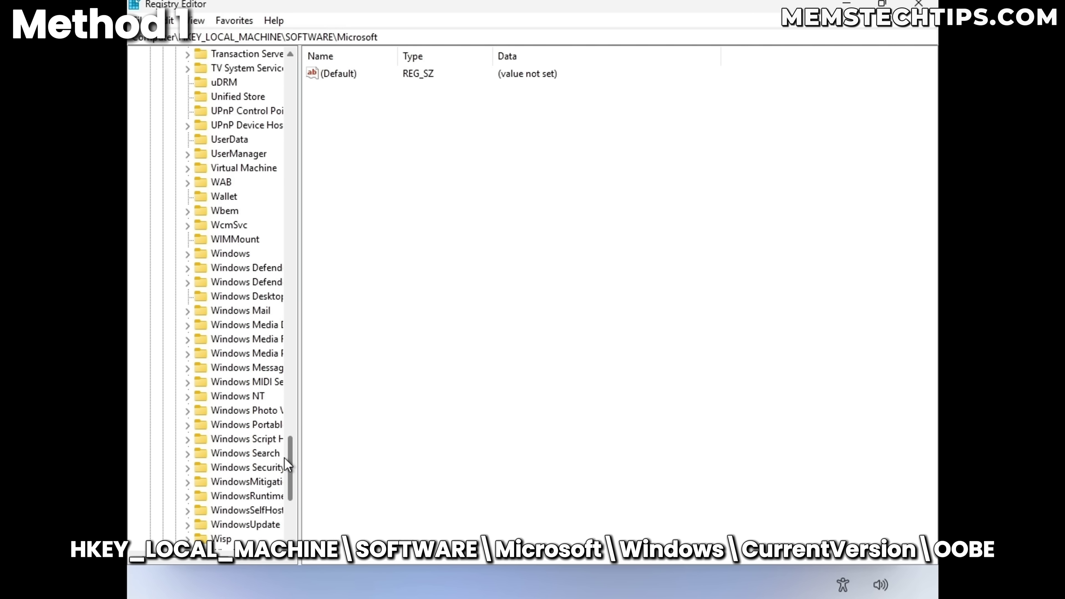
{"action": "double_click", "coordinate": [224, 252]}
{"action": "left_click_drag", "start_coordinate": [298, 241], "coordinate": [432, 242]}
{"action": "double_click", "coordinate": [239, 296]}
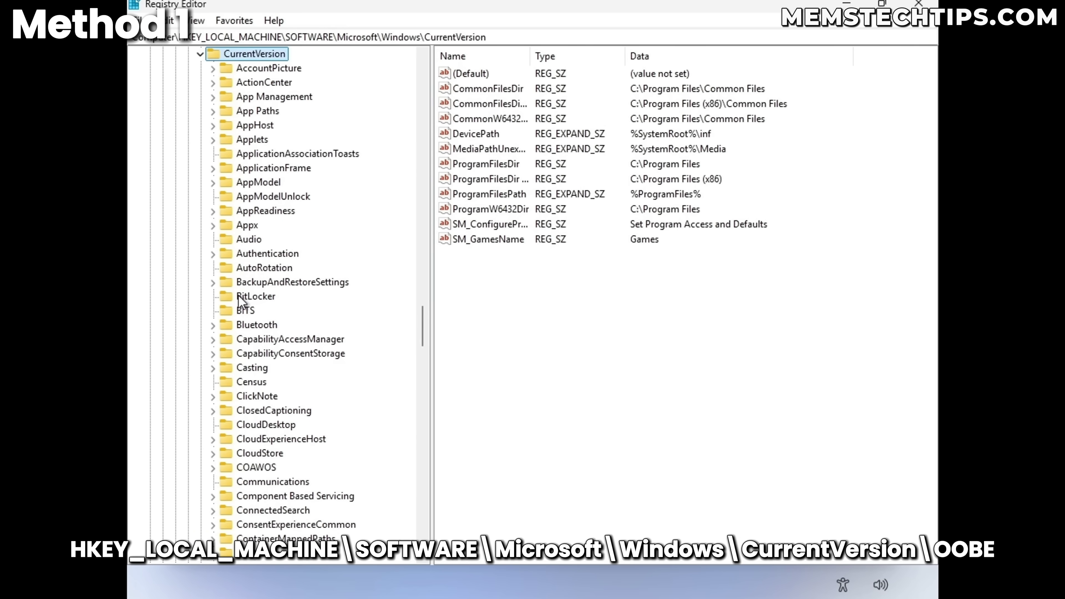
{"action": "left_click_drag", "start_coordinate": [422, 360], "coordinate": [422, 403]}
{"action": "left_click", "coordinate": [248, 253]}
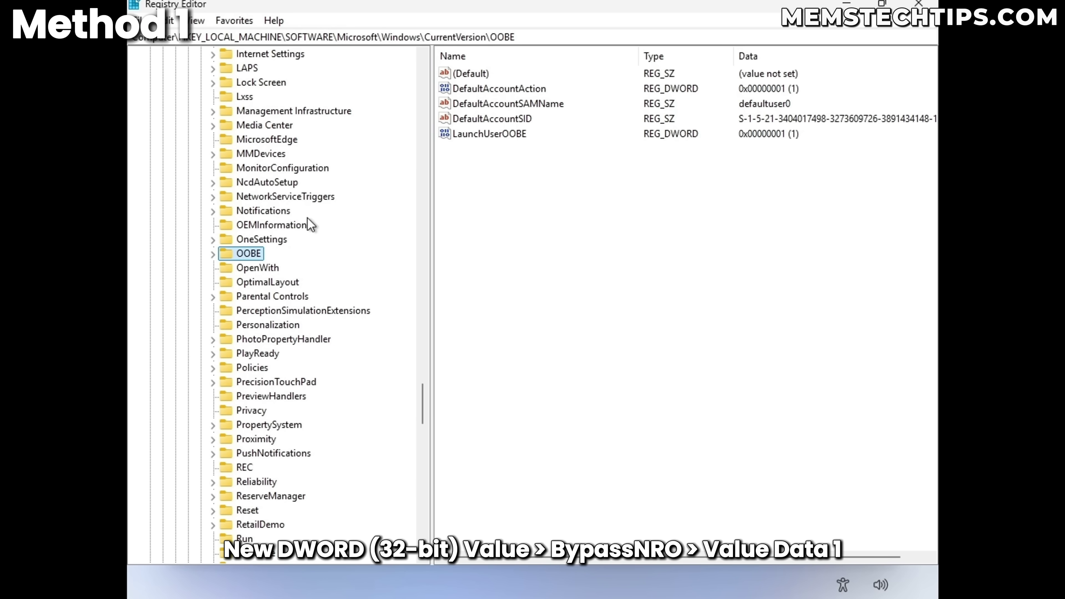
- Create a DWORD (32-bit) value named BypassNRO in the OOBE key with data 1
{"action": "right_click", "coordinate": [246, 257]}
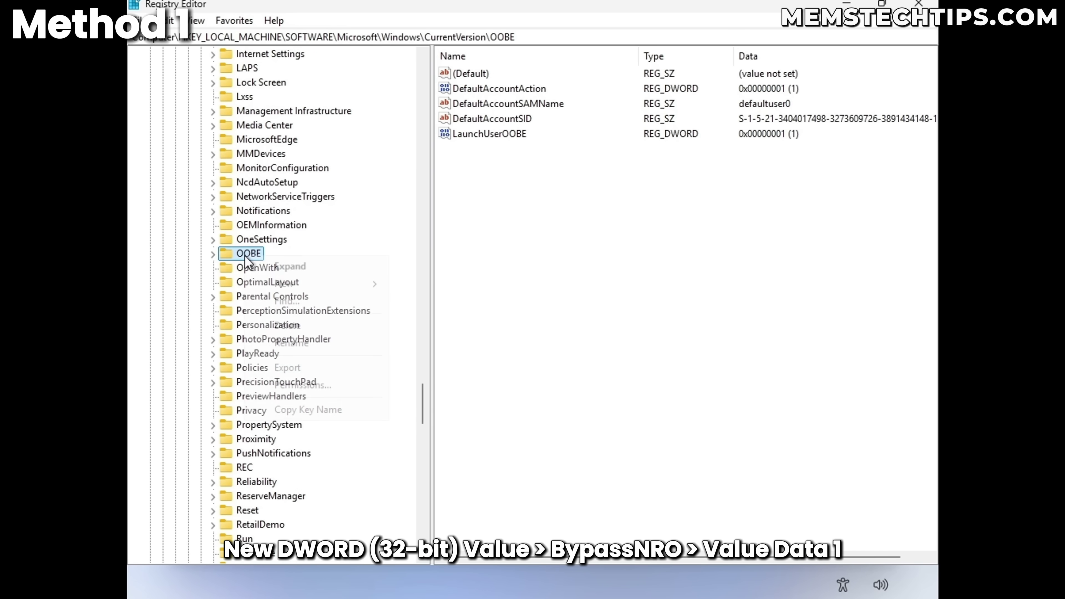
{"action": "mouse_move", "coordinate": [304, 282]}
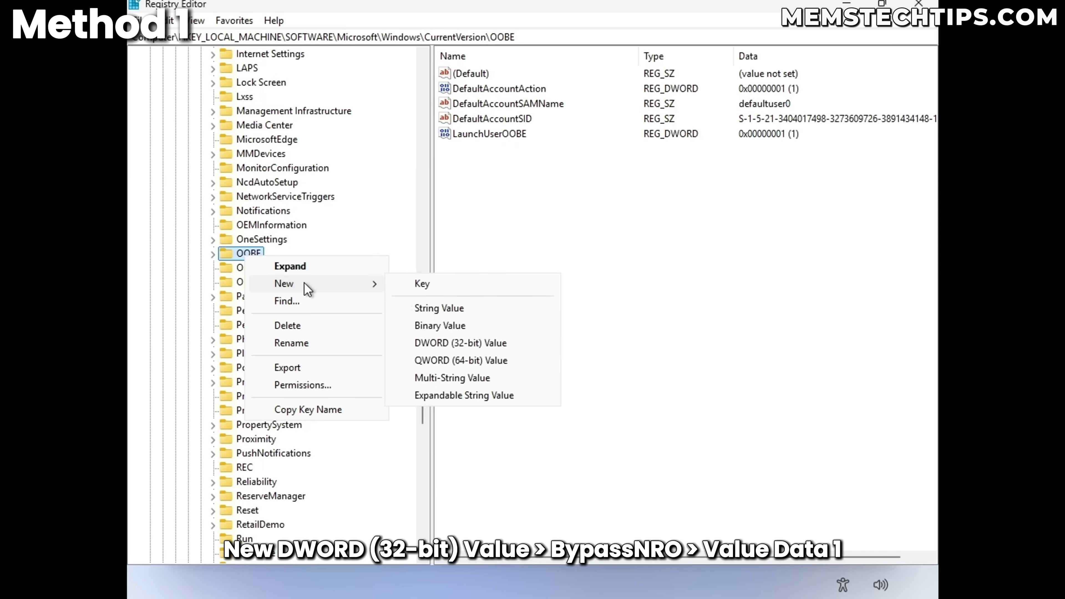
{"action": "left_click", "coordinate": [479, 346]}
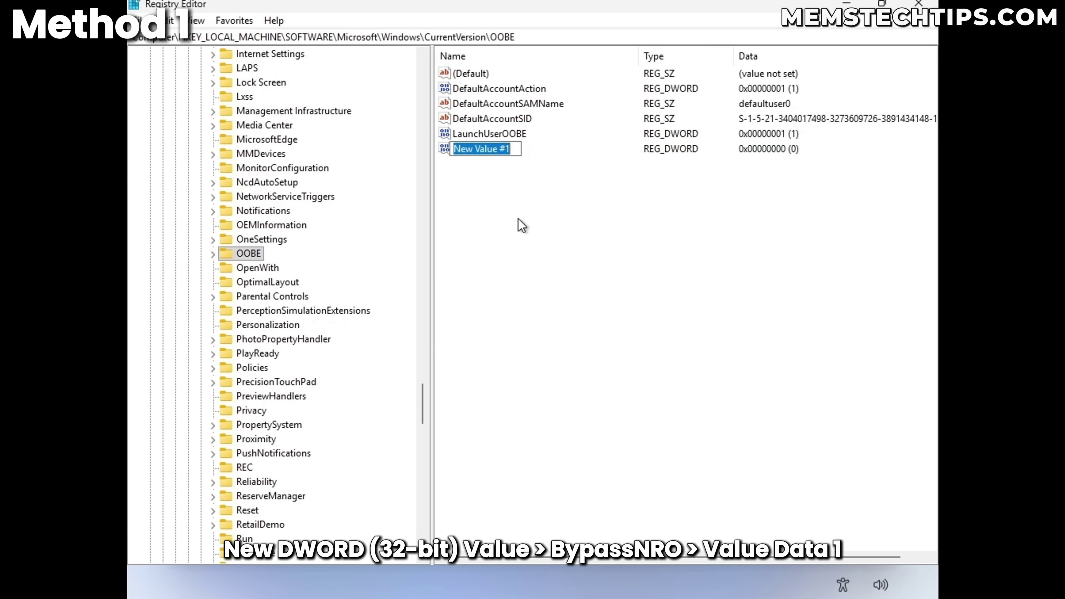
{"action": "type", "text": "BypassNRO"}
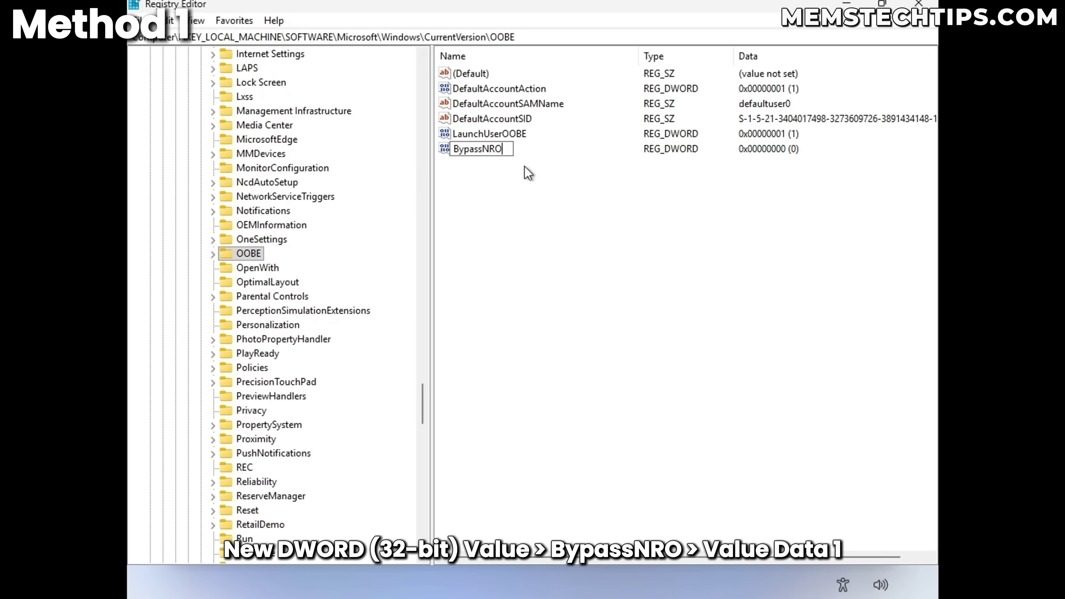
{"action": "key", "text": "Return"}
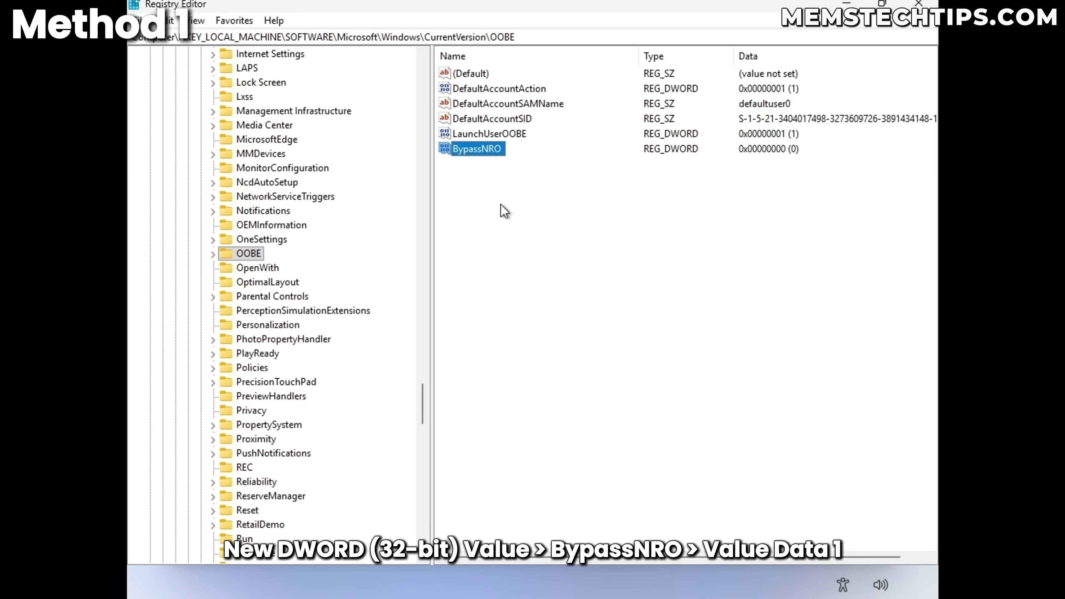
{"action": "double_click", "coordinate": [476, 150]}
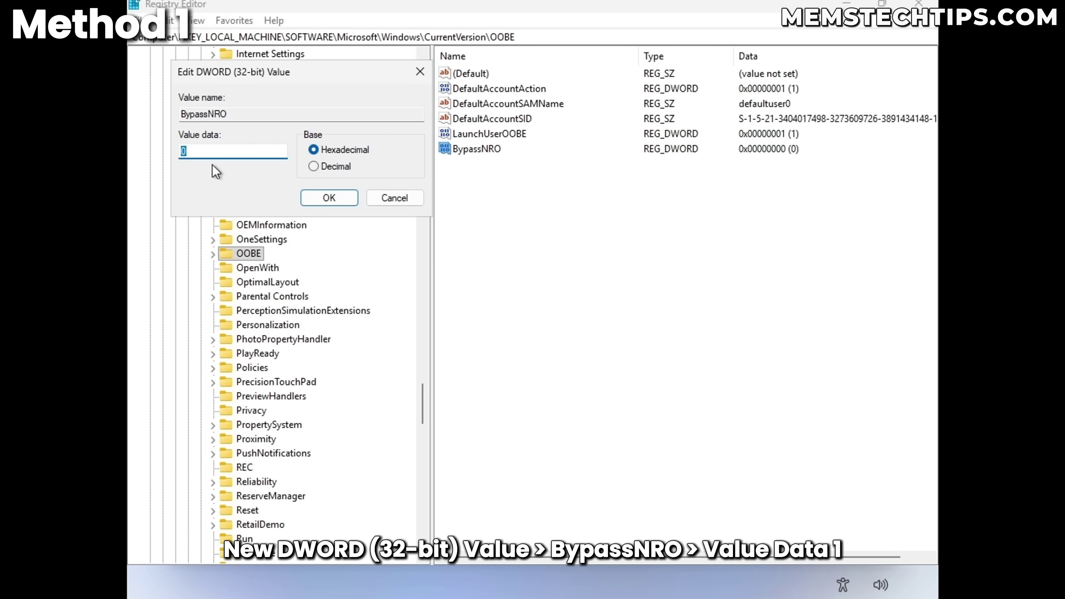
{"action": "type", "text": "1"}
{"action": "left_click", "coordinate": [329, 197]}
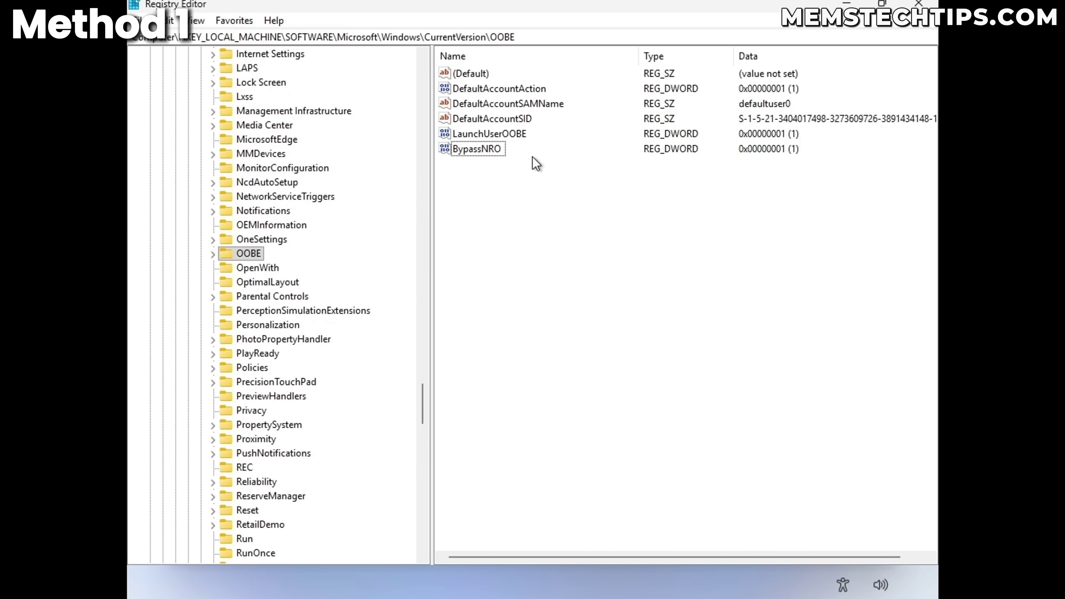
{"action": "left_click", "coordinate": [468, 153]}
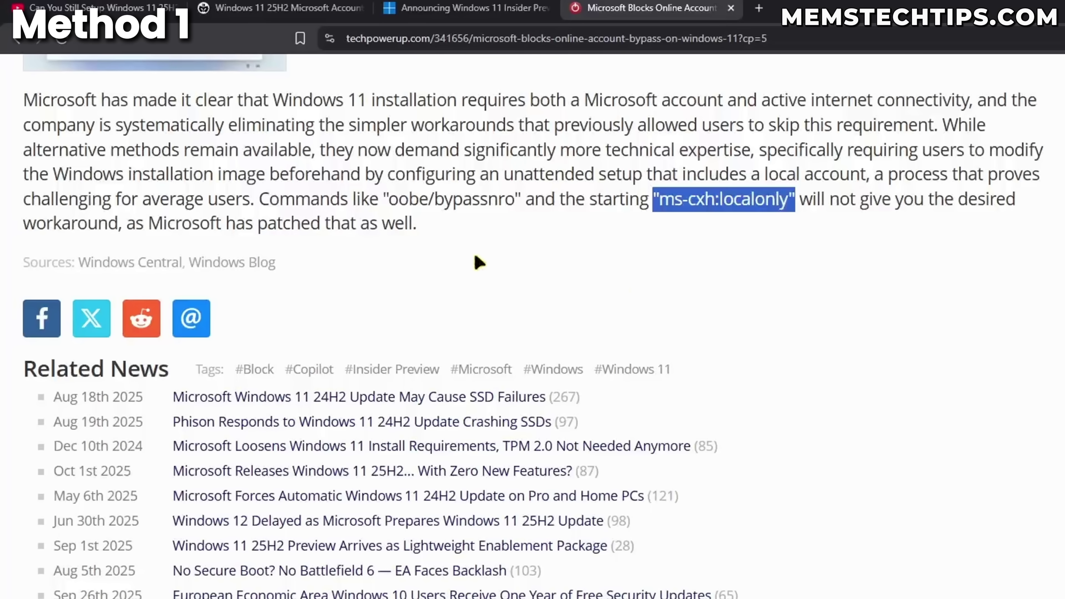
{"action": "left_click", "coordinate": [476, 262]}
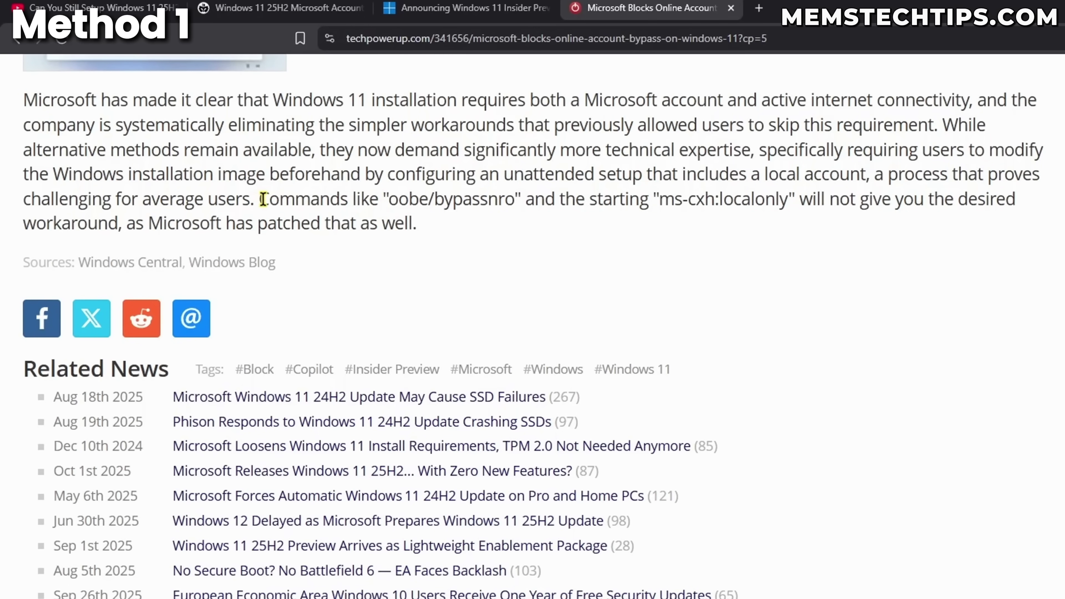
{"action": "left_click_drag", "start_coordinate": [263, 199], "coordinate": [520, 199]}
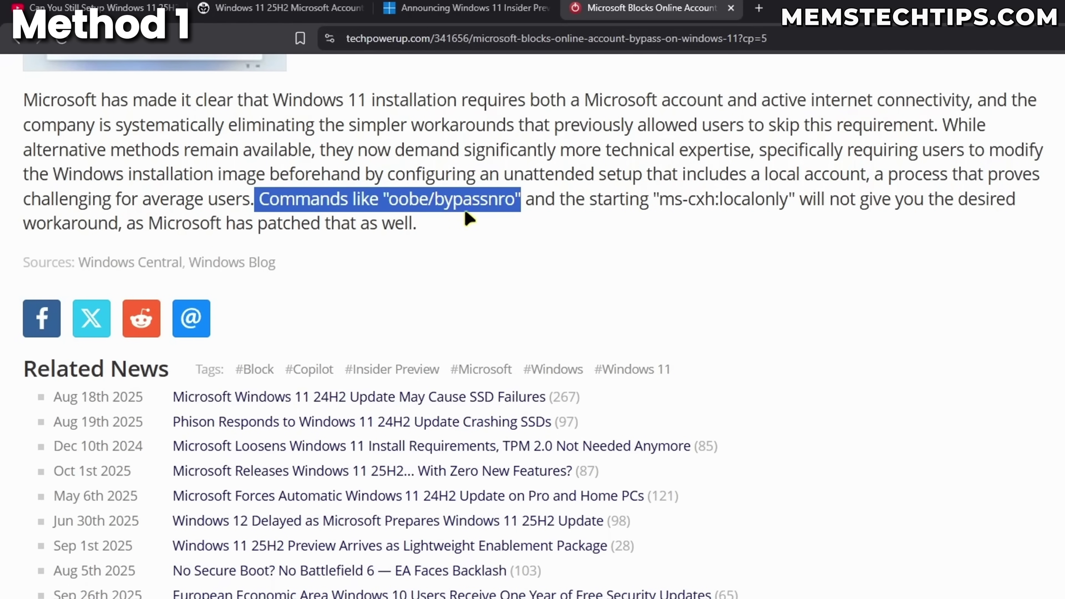
{"action": "left_click", "coordinate": [507, 201]}
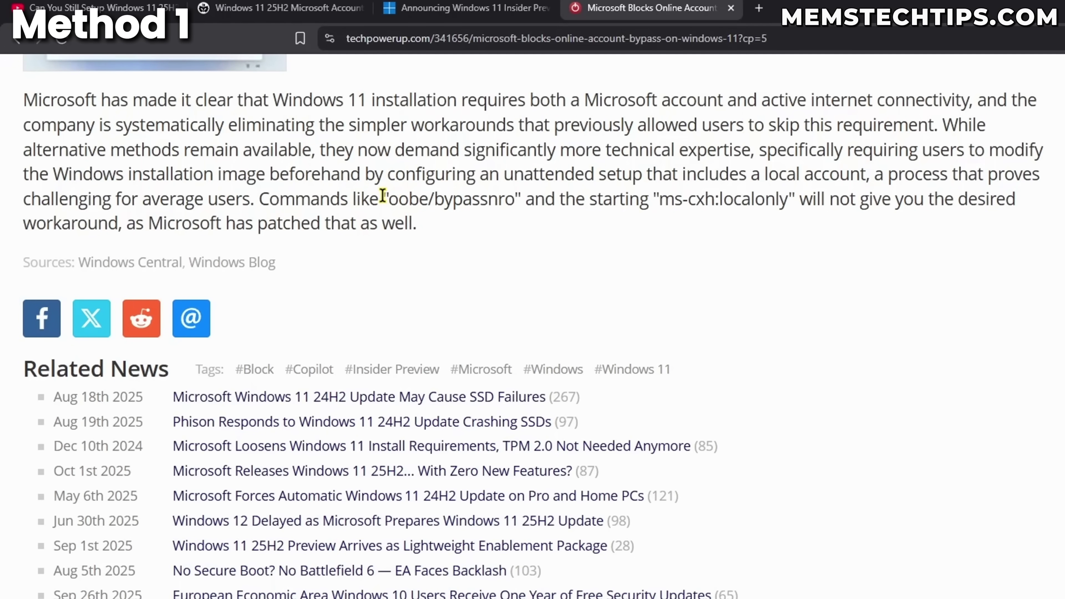
{"action": "left_click_drag", "start_coordinate": [382, 199], "coordinate": [520, 199]}
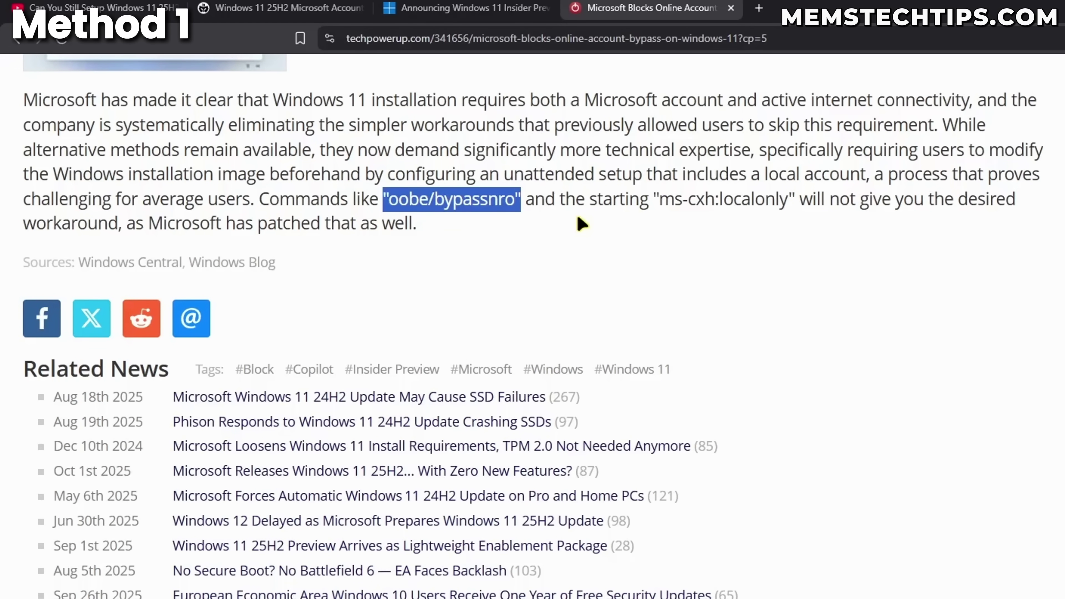
{"action": "left_click", "coordinate": [584, 231]}
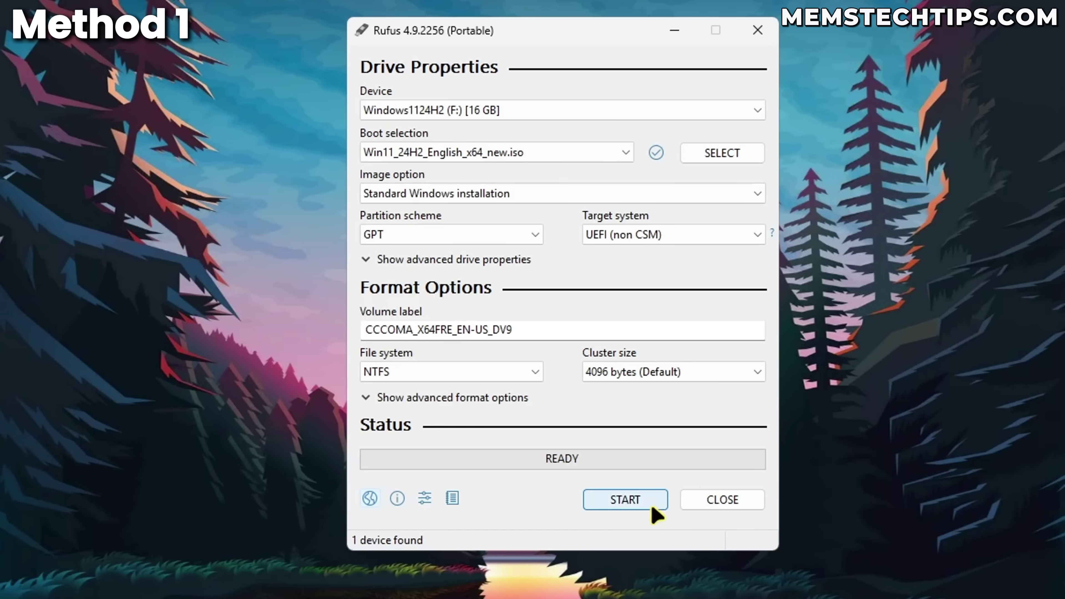
- Close Registry Editor and scroll the guide to Step 4, Disconnect from Internet and Restart
{"action": "left_click", "coordinate": [652, 504]}
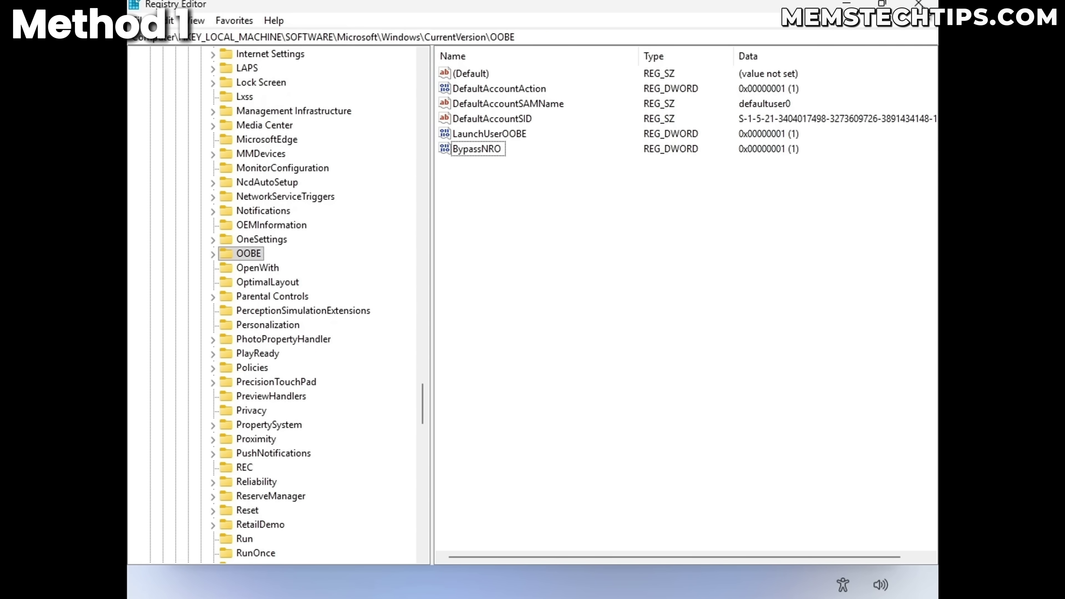
{"action": "left_click", "coordinate": [919, 4]}
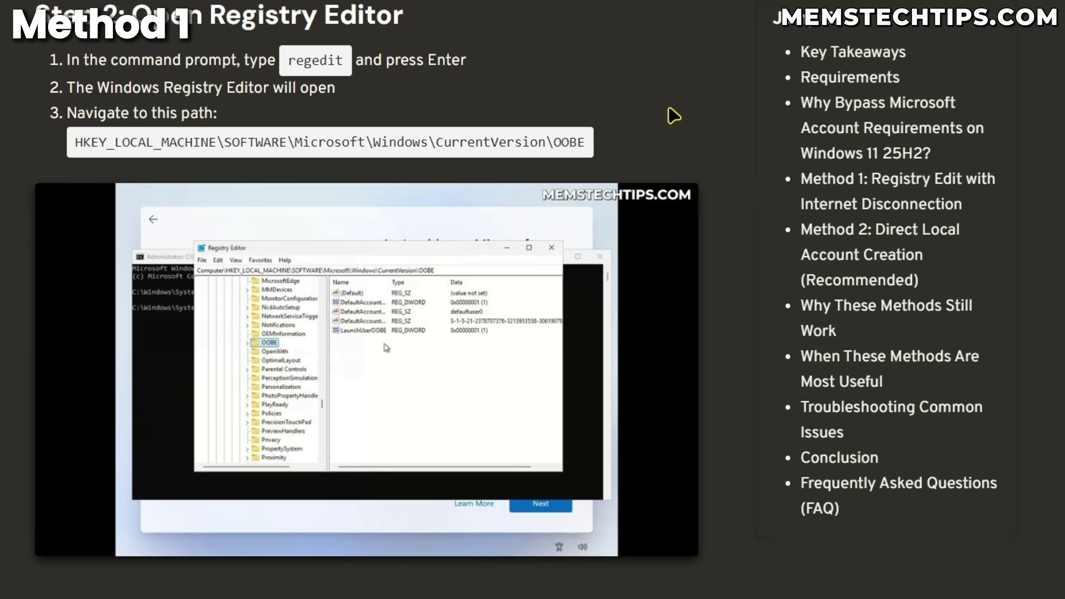
{"action": "scroll", "coordinate": [688, 118], "scroll_direction": "down", "scroll_amount": 15}
{"action": "scroll", "coordinate": [709, 125], "scroll_direction": "down", "scroll_amount": 10}
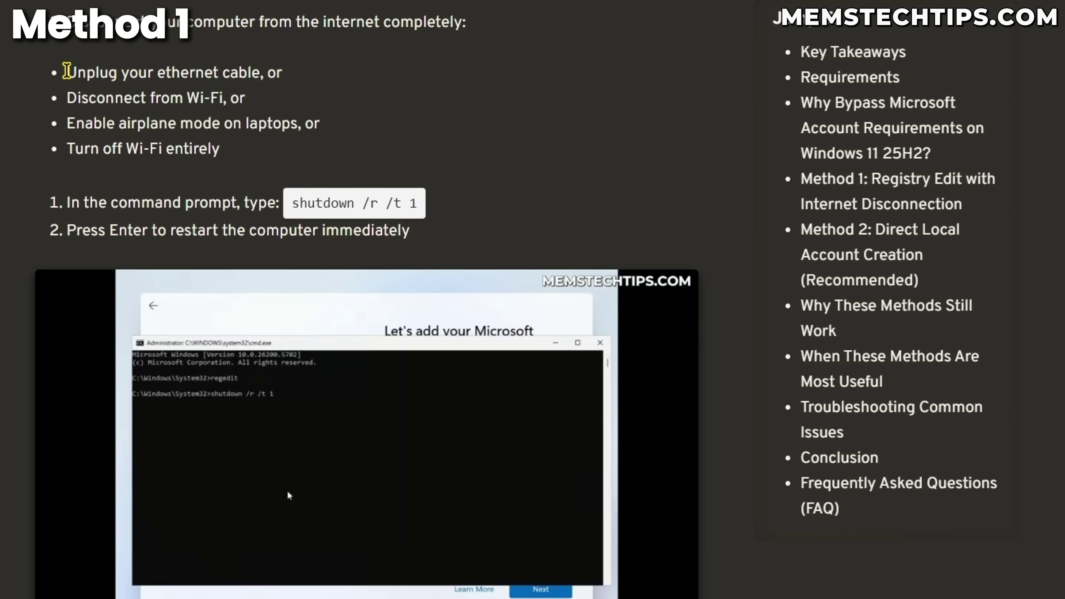
{"action": "left_click_drag", "start_coordinate": [67, 71], "coordinate": [290, 76]}
{"action": "left_click_drag", "start_coordinate": [68, 97], "coordinate": [233, 96]}
{"action": "left_click", "coordinate": [141, 121]}
{"action": "left_click_drag", "start_coordinate": [67, 124], "coordinate": [132, 142]}
{"action": "left_click", "coordinate": [100, 144]}
{"action": "left_click_drag", "start_coordinate": [67, 22], "coordinate": [495, 33]}
{"action": "left_click", "coordinate": [494, 36]}
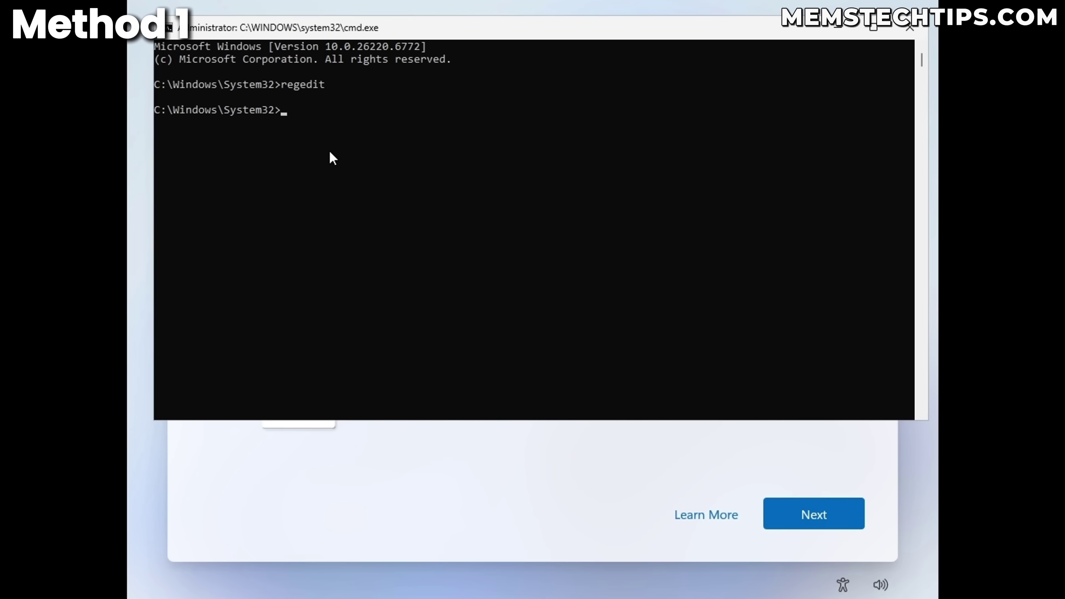
{"action": "left_click", "coordinate": [330, 152]}
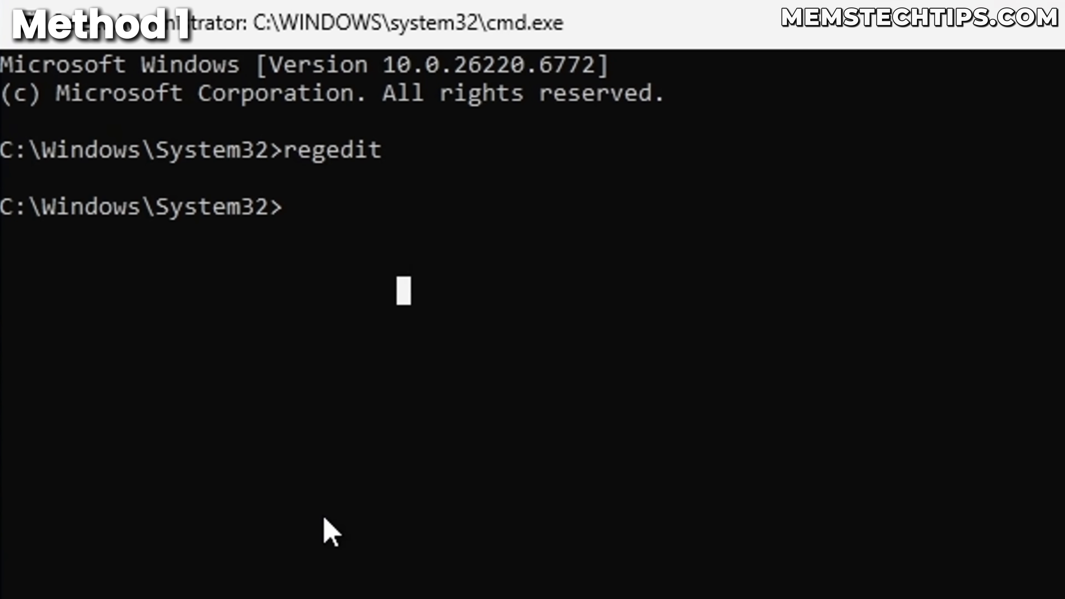
- Launch Device Manager with devmgmt, disable the Intel(R) 82574L Gigabit Network Connection adapter, and close it
{"action": "type", "text": "devmgmt"}
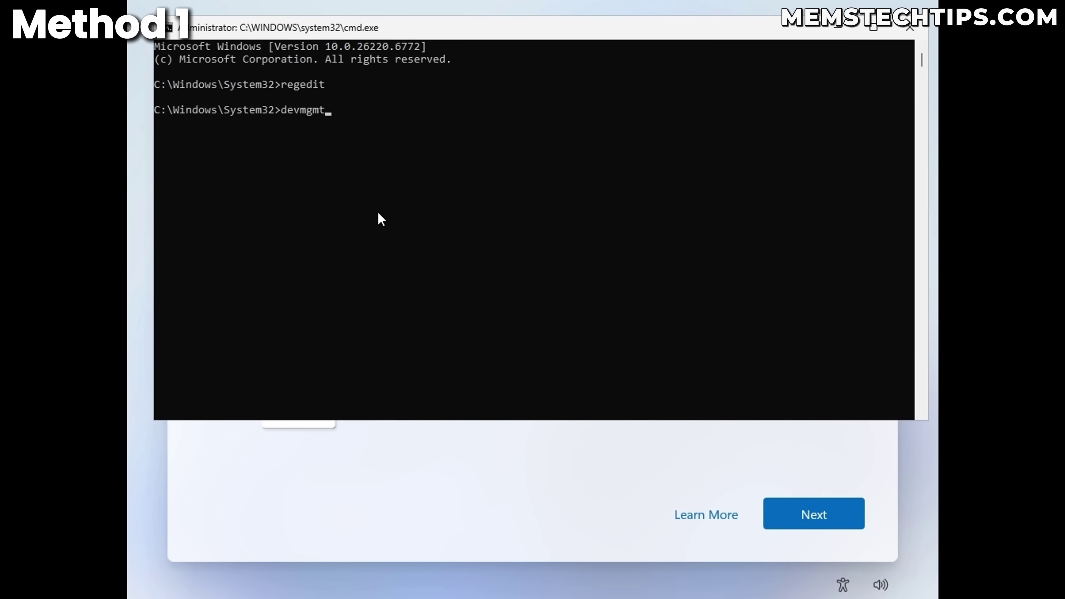
{"action": "key", "text": "Return"}
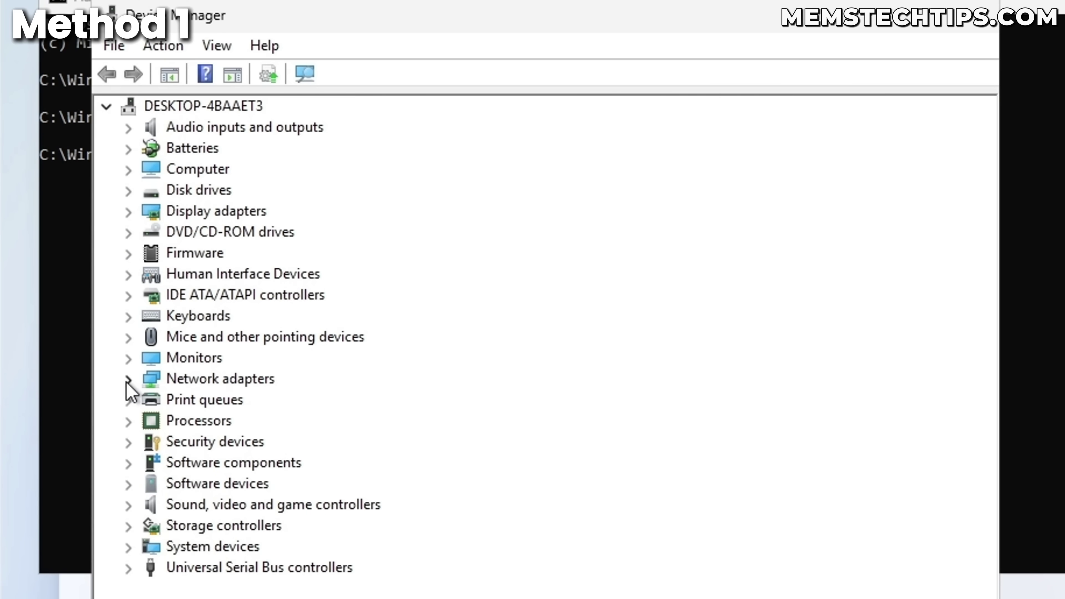
{"action": "double_click", "coordinate": [198, 380]}
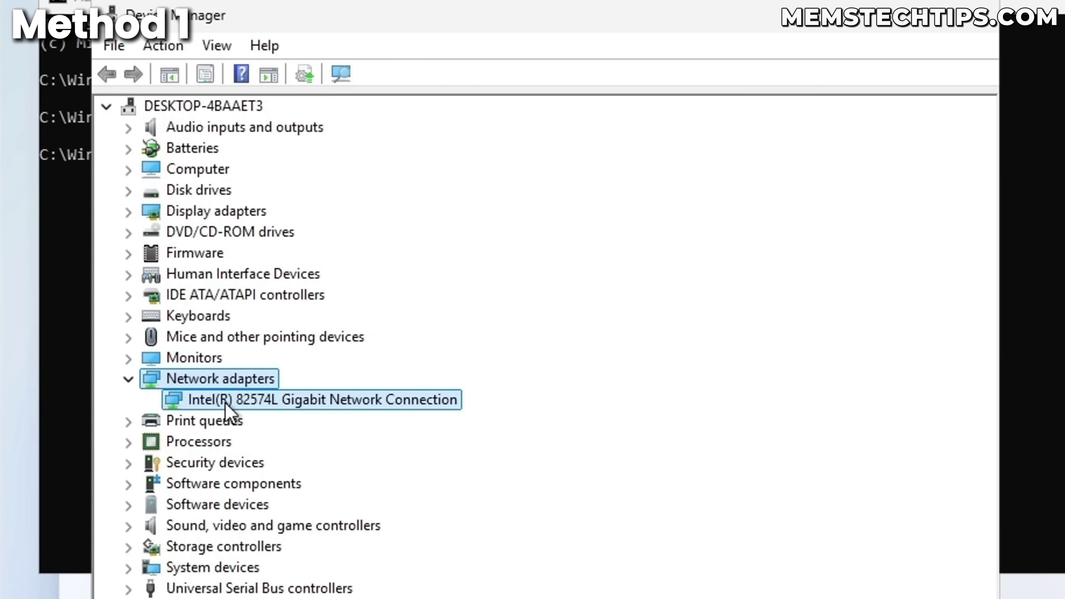
{"action": "left_click", "coordinate": [201, 404]}
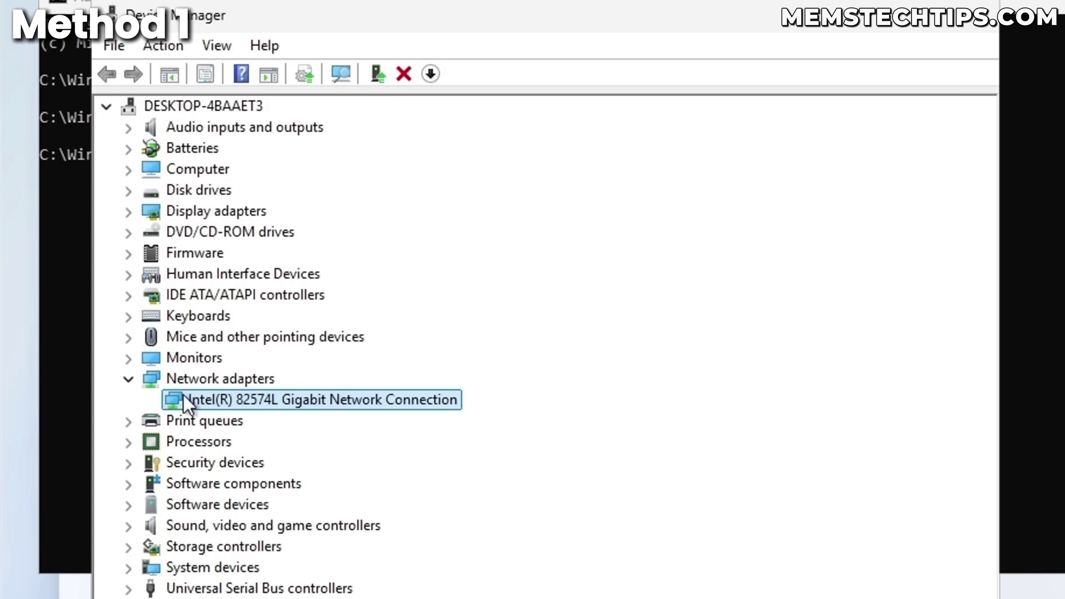
{"action": "right_click", "coordinate": [299, 405]}
{"action": "left_click", "coordinate": [392, 447]}
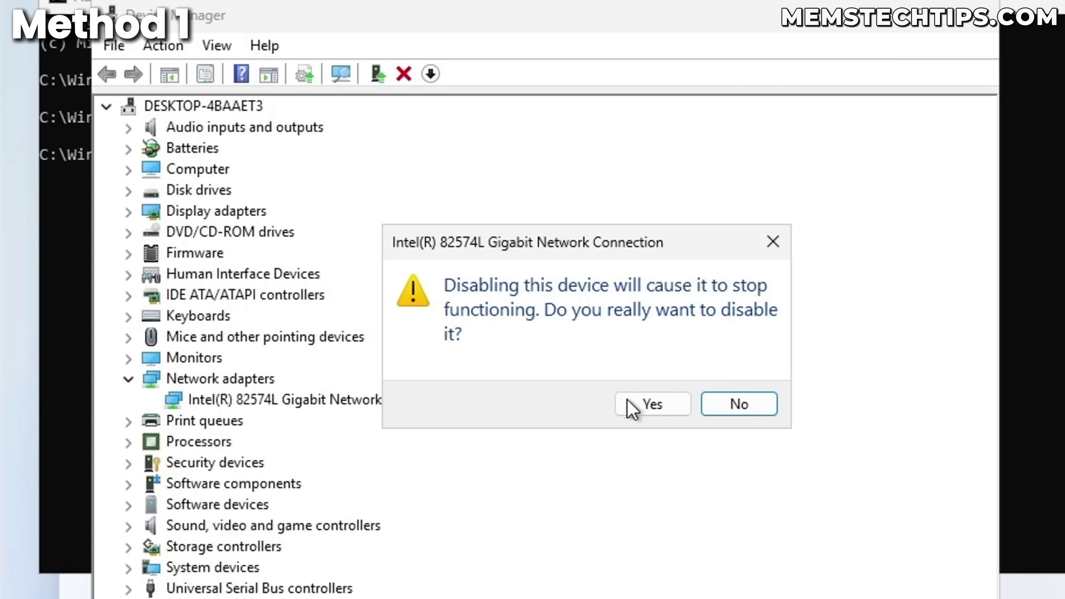
{"action": "left_click", "coordinate": [660, 411]}
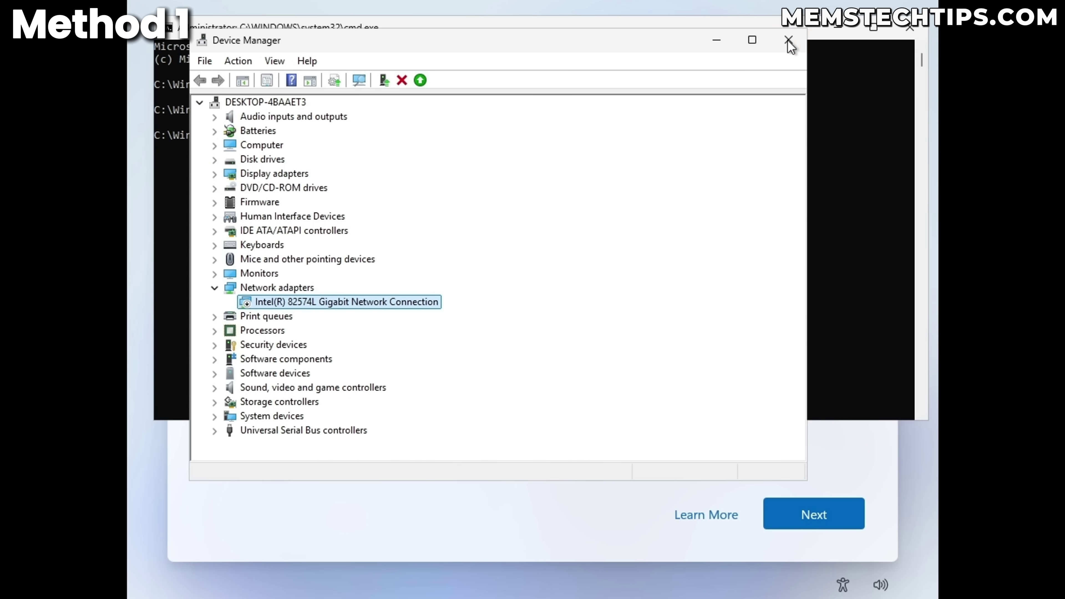
{"action": "left_click", "coordinate": [792, 40]}
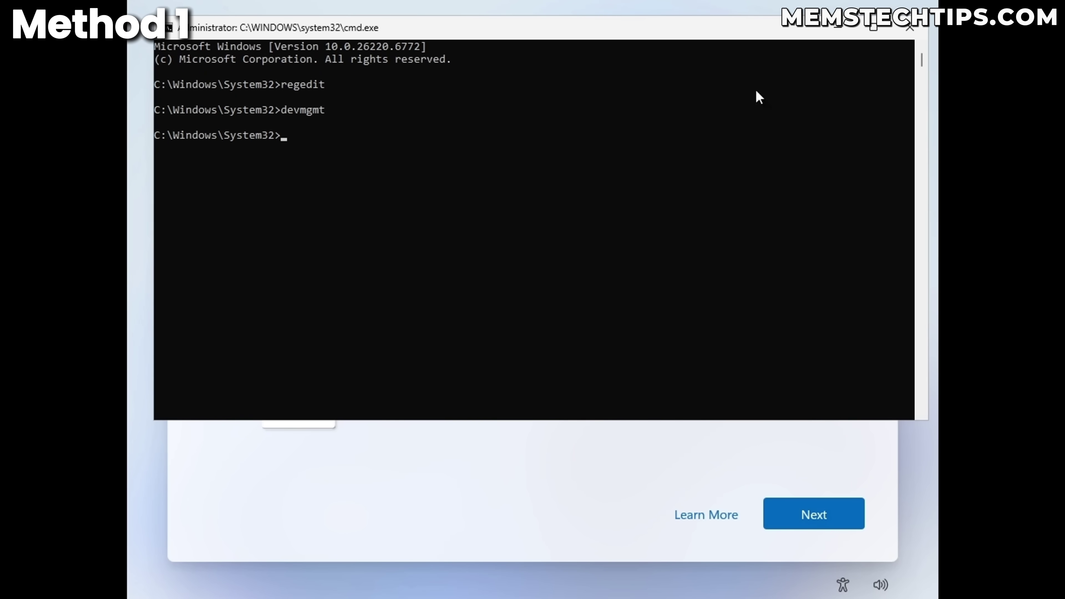
- Skip Microsoft sign-in and create local account 'Memory' with a blank password
{"action": "left_click", "coordinate": [910, 30]}
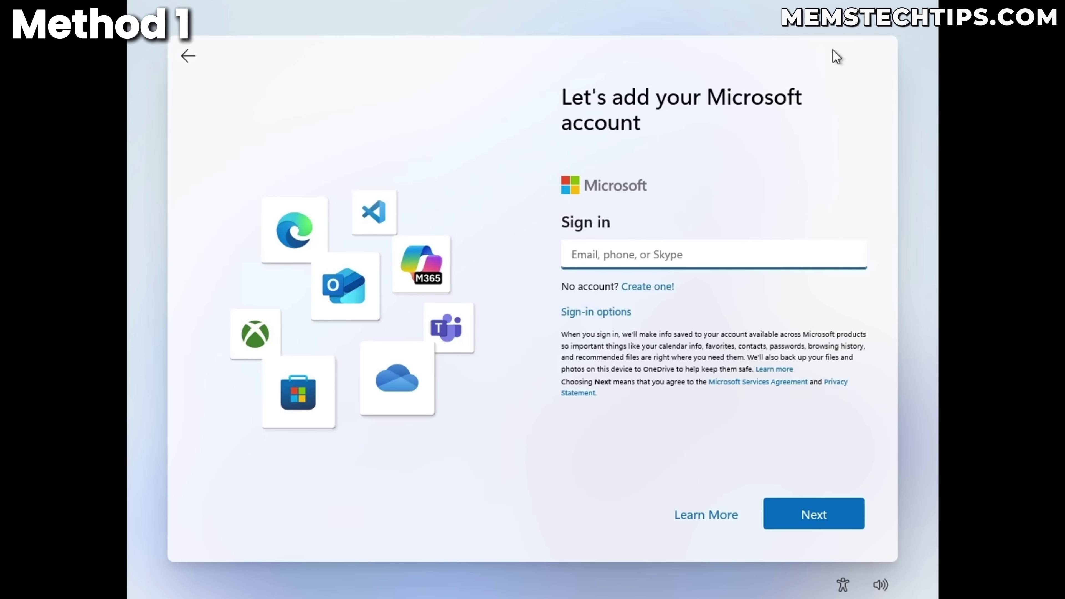
{"action": "left_click", "coordinate": [186, 58]}
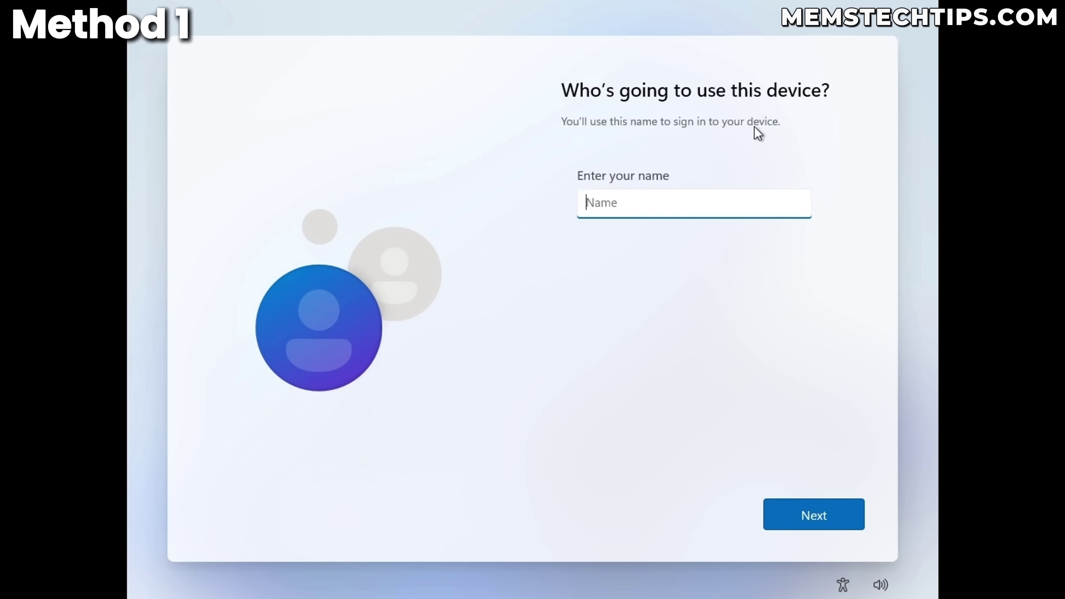
{"action": "type", "text": "Memory"}
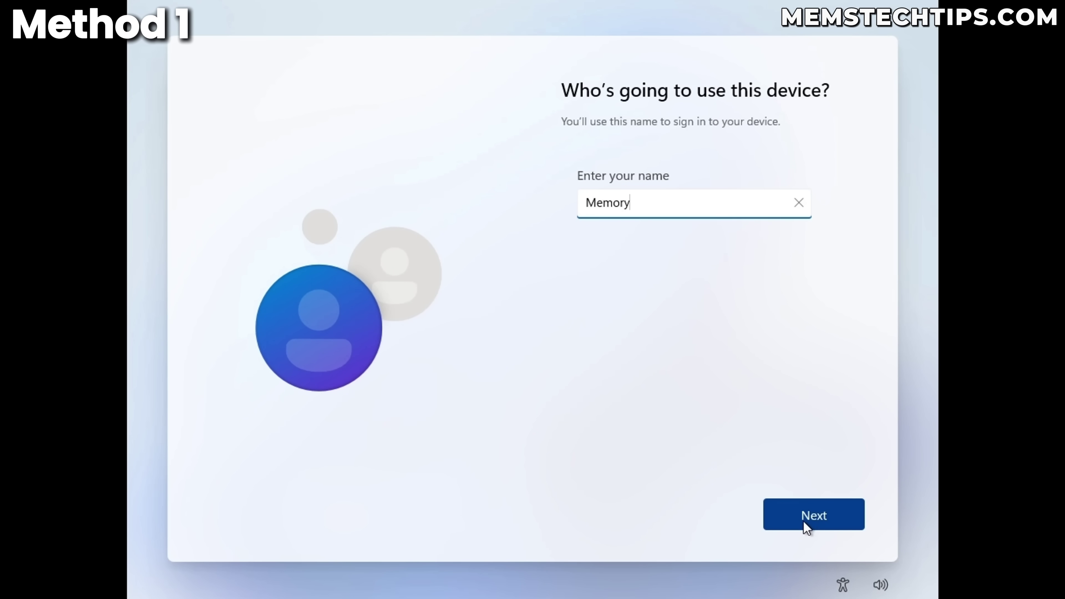
{"action": "left_click", "coordinate": [805, 522]}
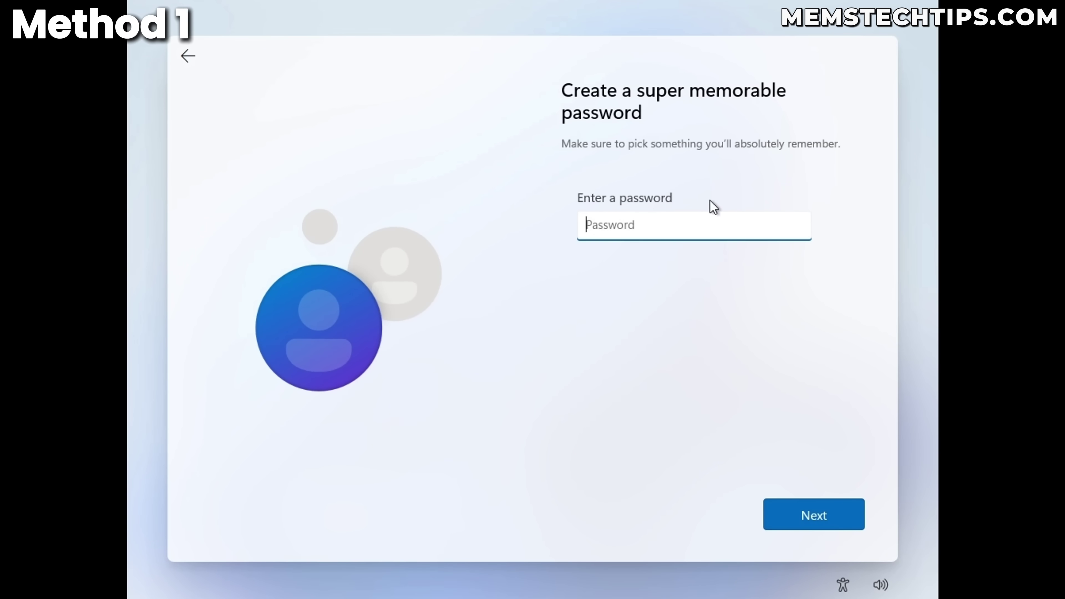
{"action": "left_click", "coordinate": [805, 527]}
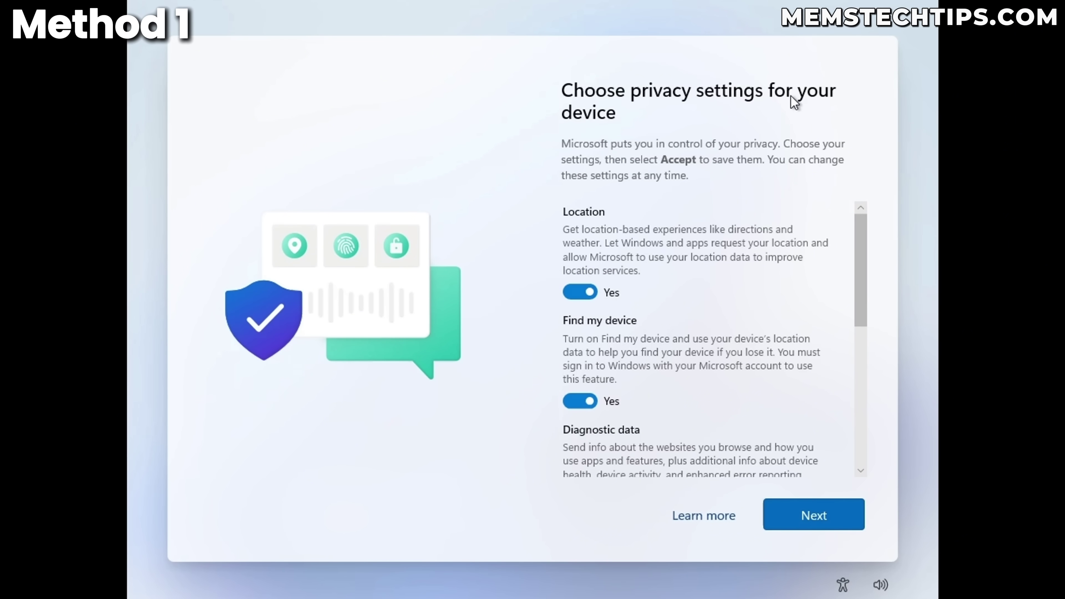
- Set Find my device to No and diagnostic data to Required only
{"action": "scroll", "coordinate": [629, 290], "scroll_direction": "down", "scroll_amount": 3}
{"action": "left_click", "coordinate": [580, 268]}
{"action": "scroll", "coordinate": [580, 268], "scroll_direction": "down", "scroll_amount": 1}
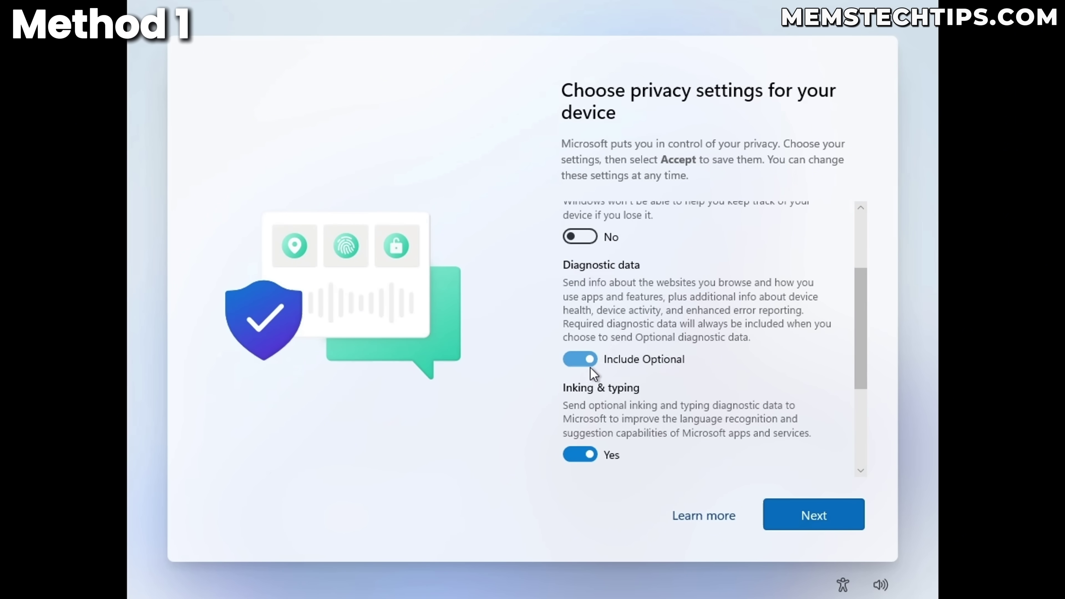
{"action": "left_click", "coordinate": [580, 357]}
{"action": "scroll", "coordinate": [583, 319], "scroll_direction": "down", "scroll_amount": 4}
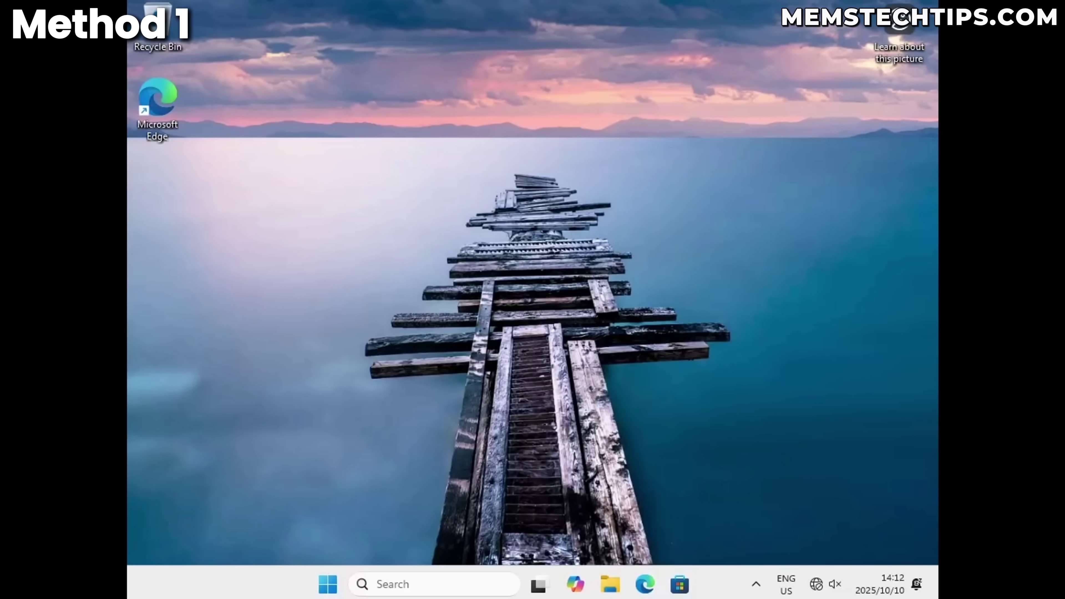
- Open the Start menu on the new local-account desktop once setup finishes
{"action": "key", "text": "super"}
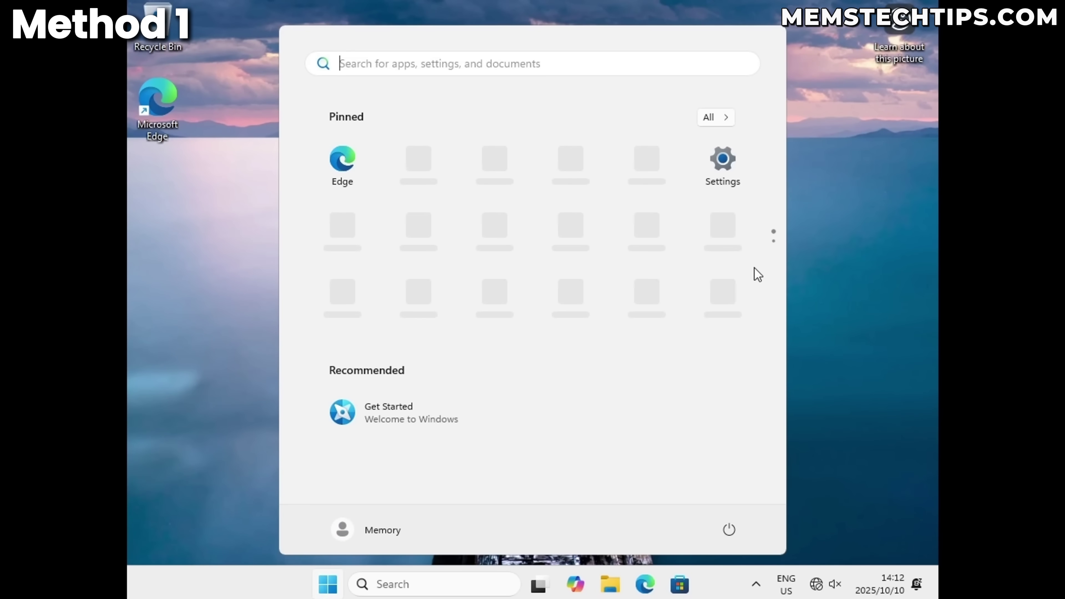
- Open Device Manager by searching 'device man', enable the Intel network adapter, then close it
{"action": "left_click", "coordinate": [832, 299]}
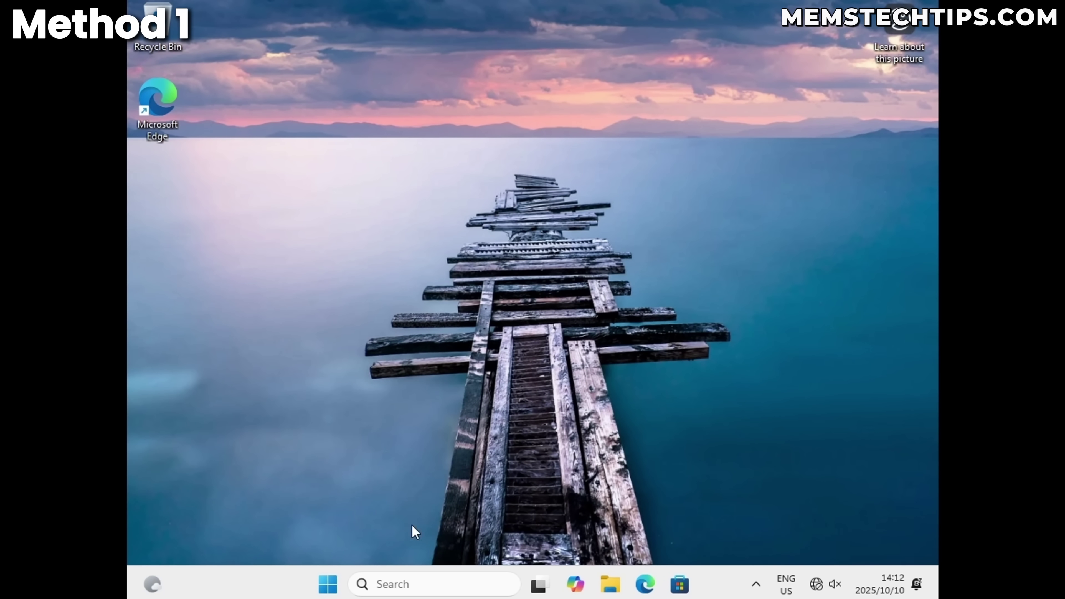
{"action": "left_click", "coordinate": [405, 589]}
{"action": "type", "text": "de"}
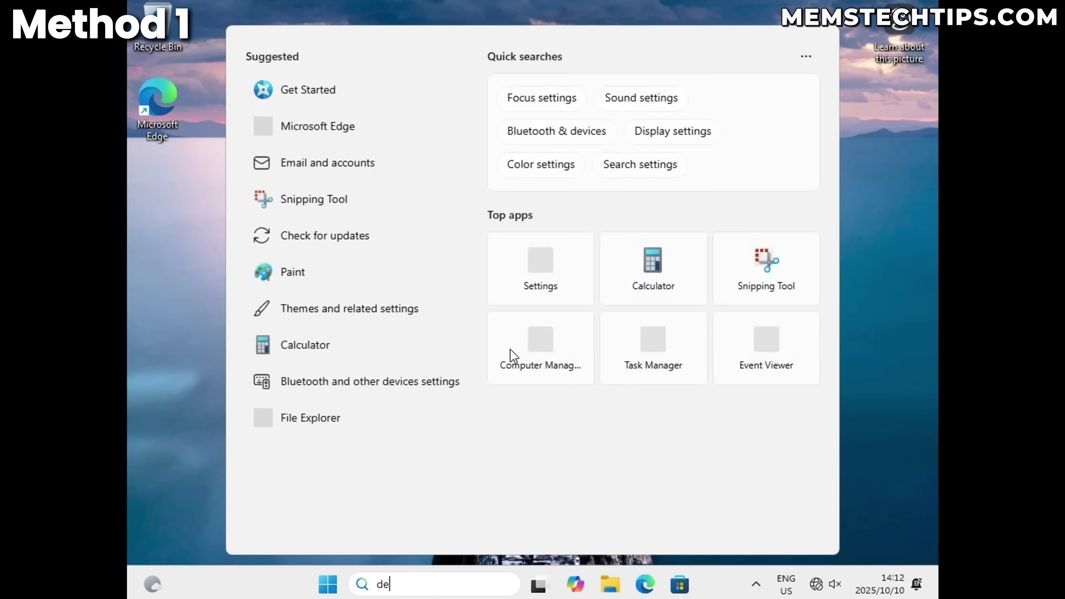
{"action": "type", "text": "vice man"}
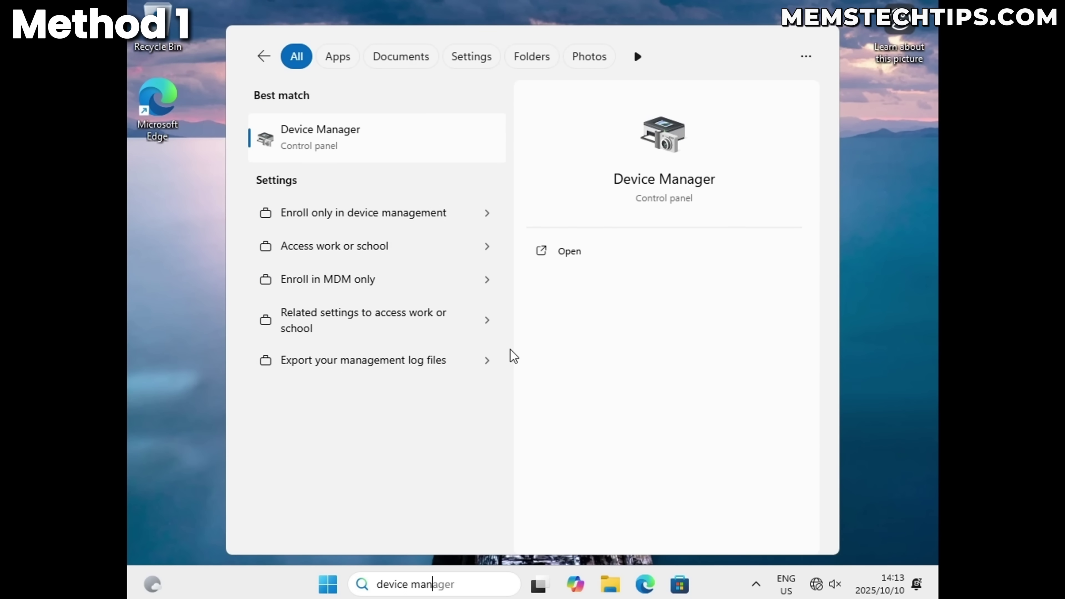
{"action": "left_click", "coordinate": [319, 152]}
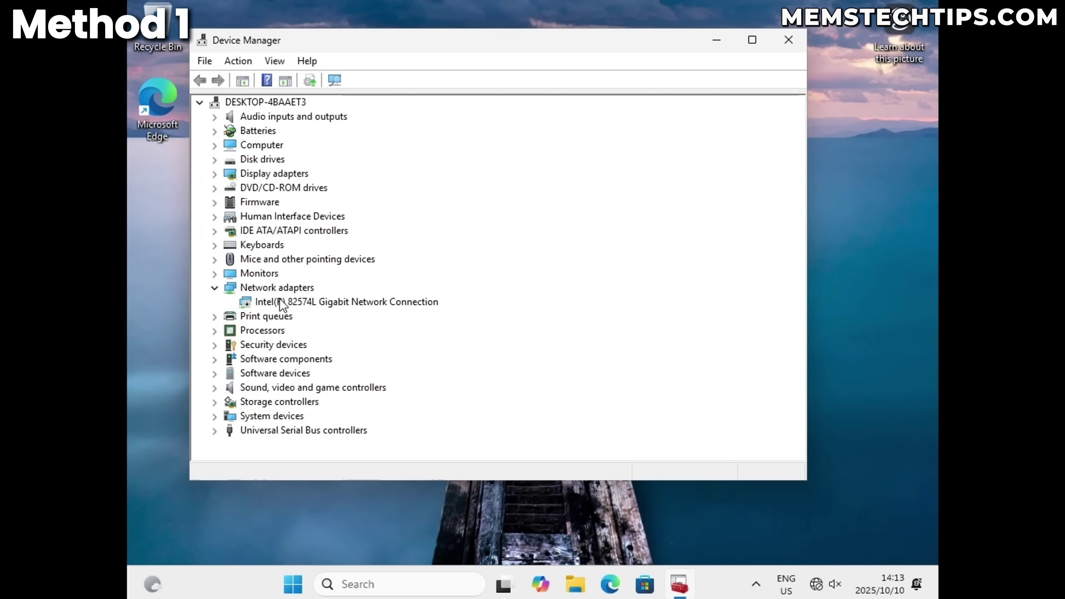
{"action": "left_click", "coordinate": [251, 301]}
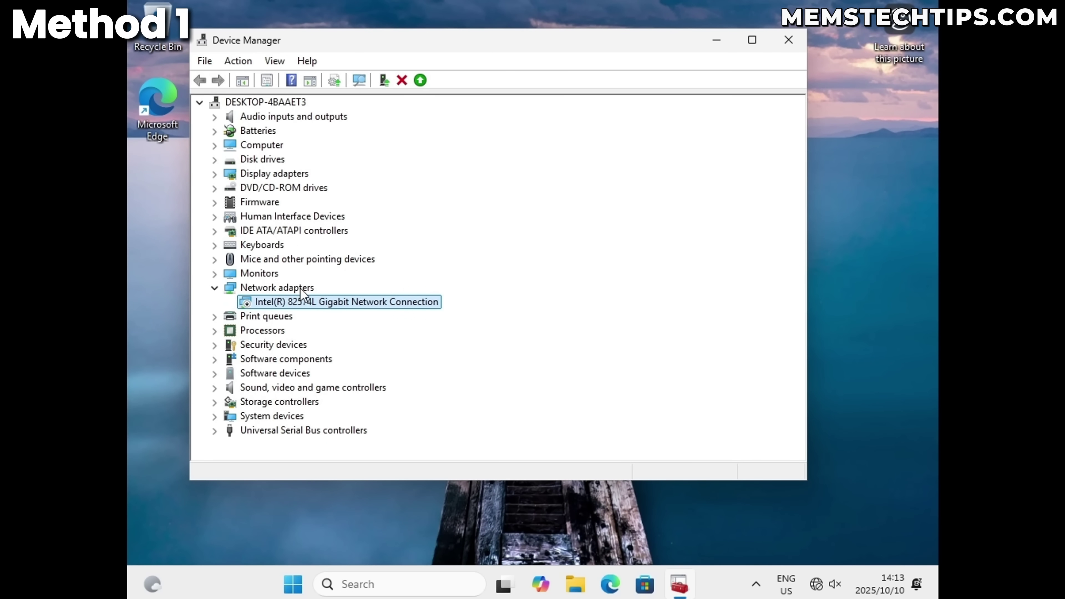
{"action": "right_click", "coordinate": [317, 299]}
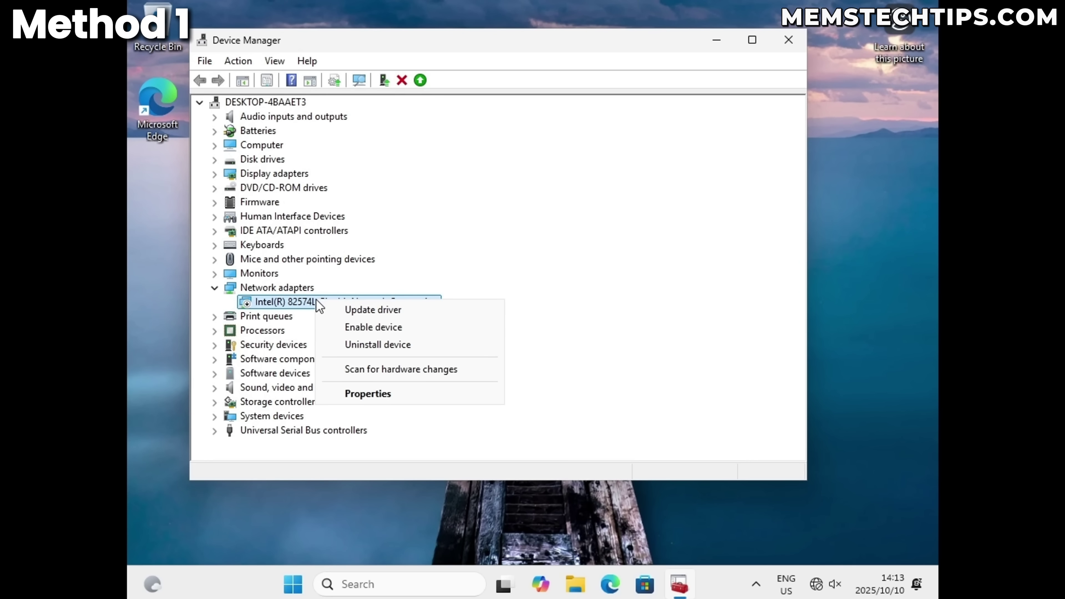
{"action": "left_click", "coordinate": [363, 327]}
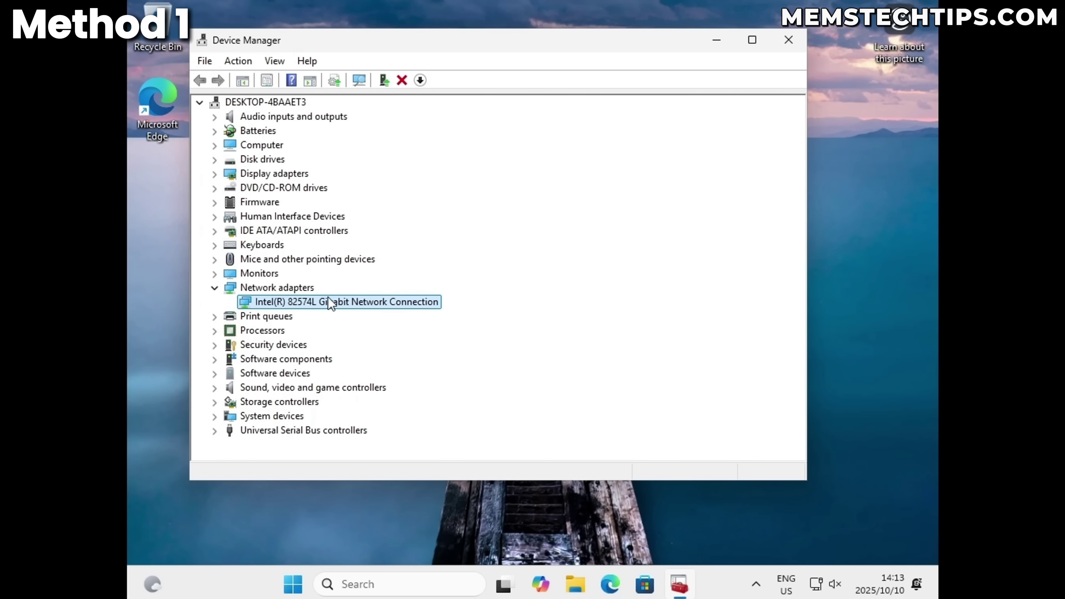
{"action": "left_click", "coordinate": [788, 40]}
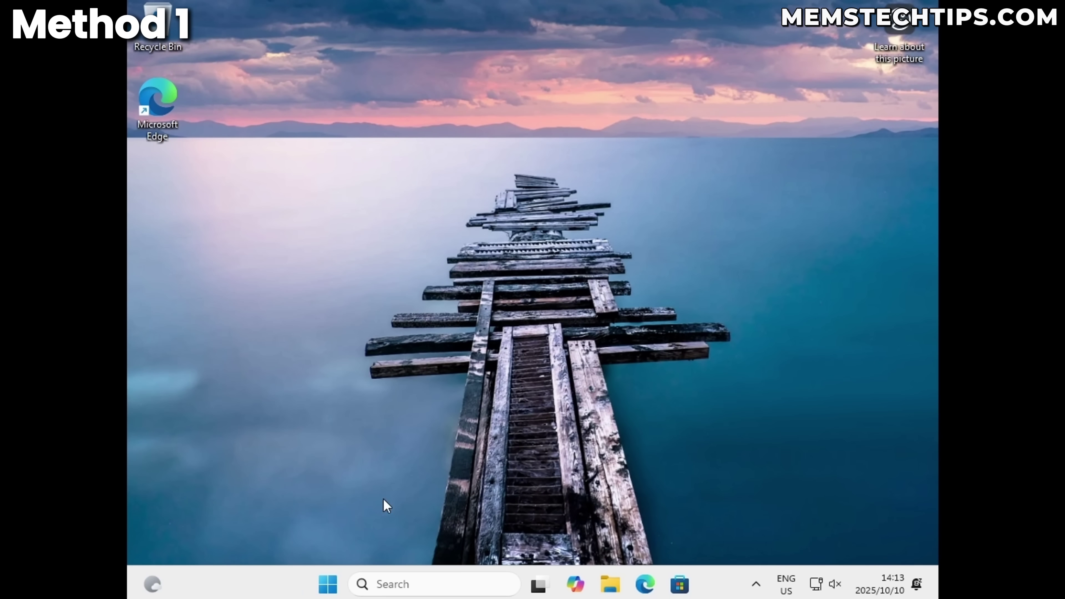
- Open the System About page and confirm Windows 11 Home 25H2, OS build 26220.6772
{"action": "right_click", "coordinate": [330, 587]}
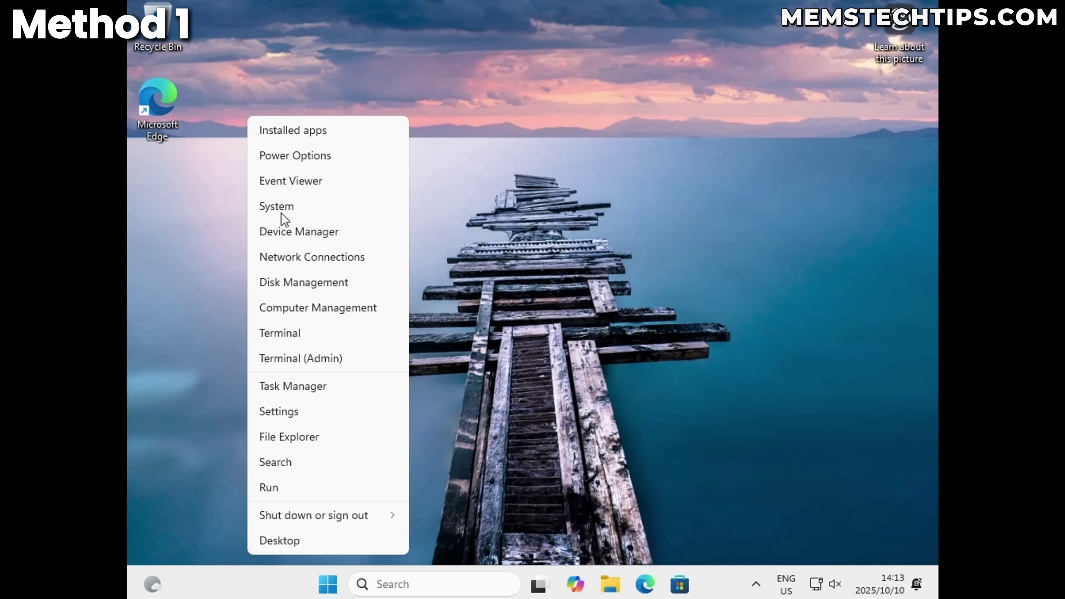
{"action": "left_click", "coordinate": [326, 215]}
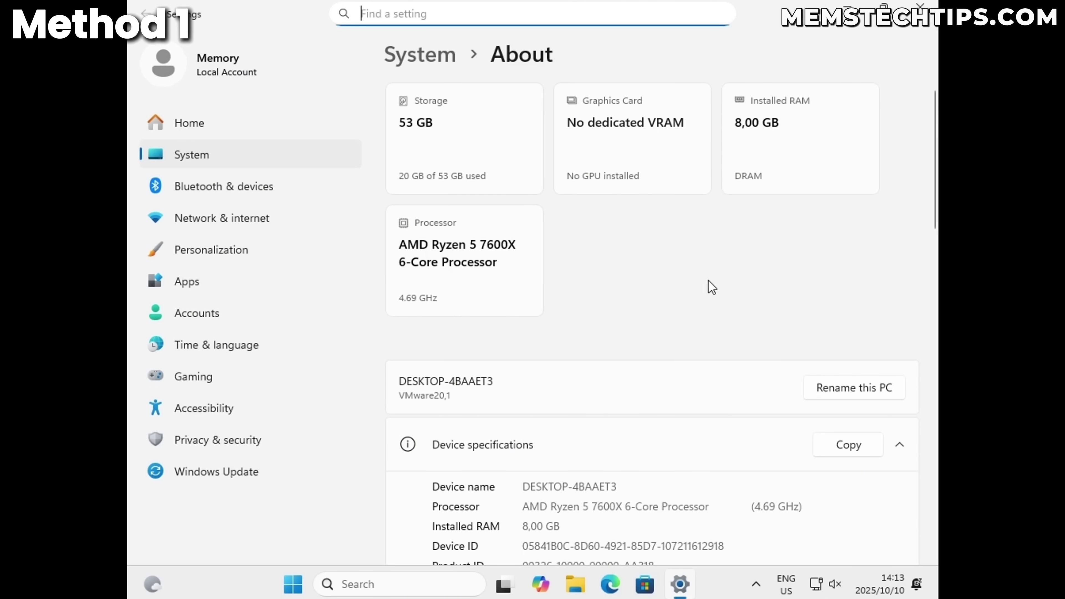
{"action": "scroll", "coordinate": [833, 264], "scroll_direction": "down", "scroll_amount": 15}
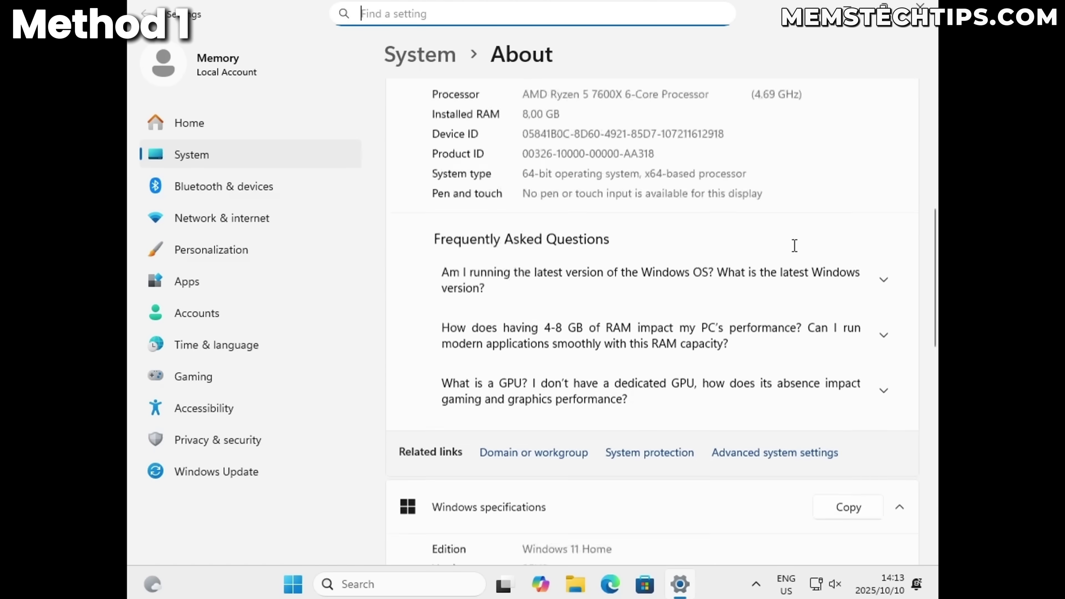
{"action": "scroll", "coordinate": [592, 290], "scroll_direction": "down", "scroll_amount": 2}
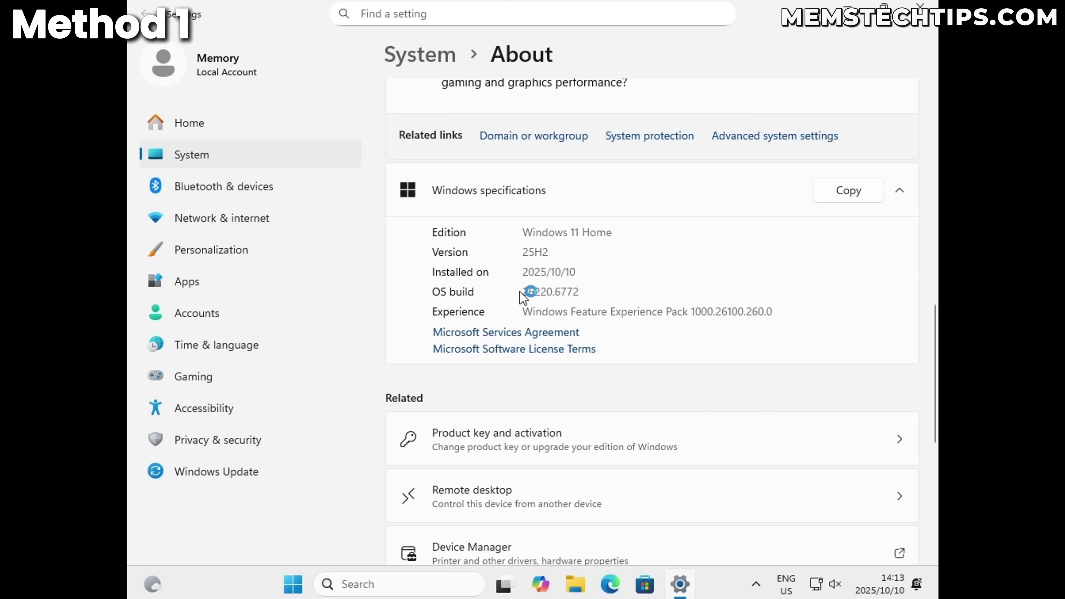
{"action": "double_click", "coordinate": [562, 293]}
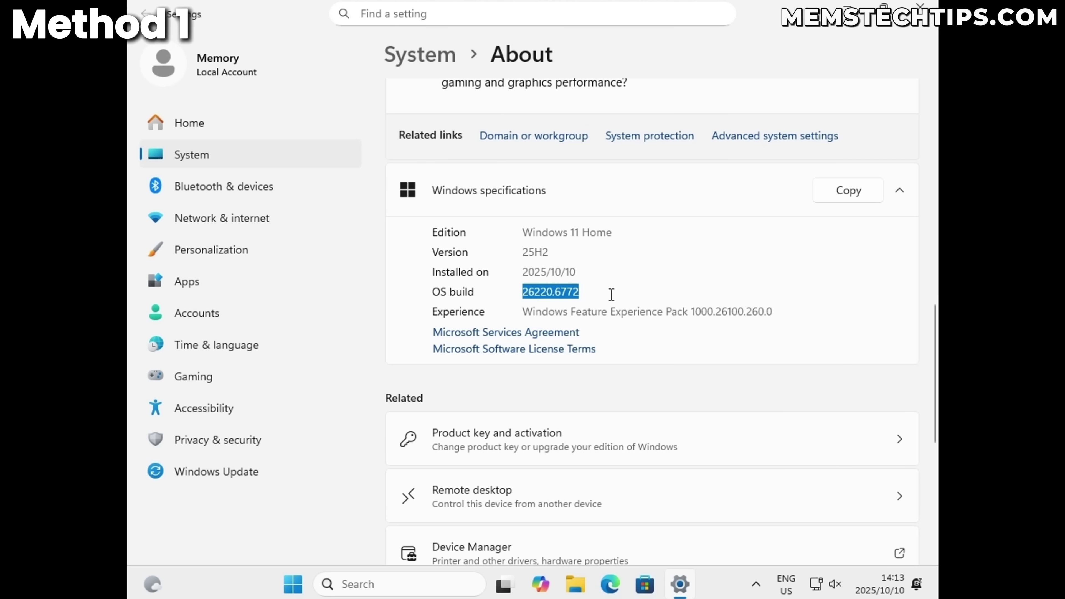
{"action": "left_click", "coordinate": [602, 294]}
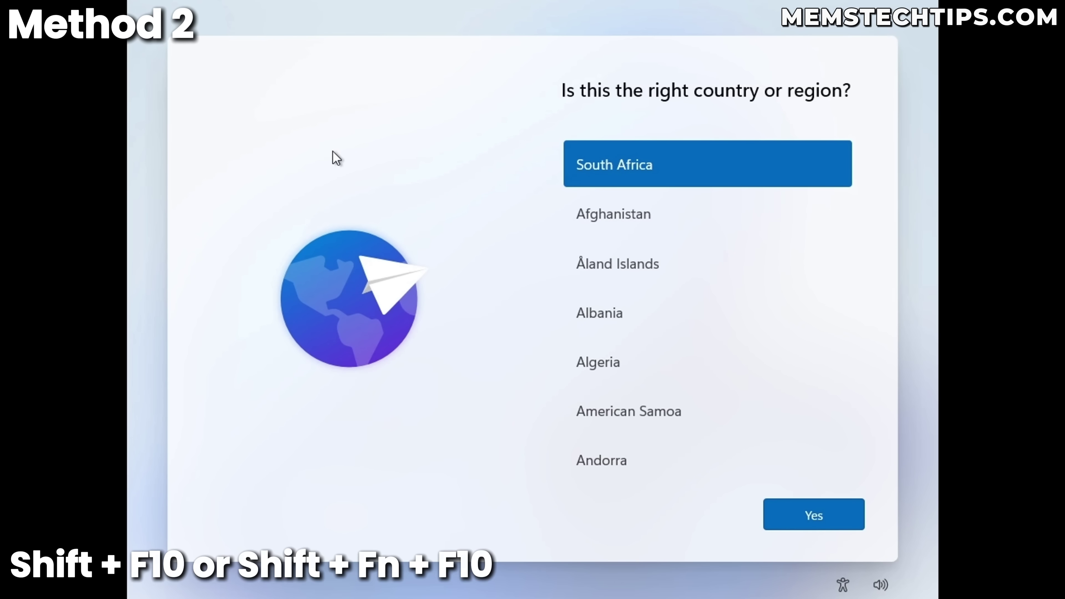
- Launch regedit from a Shift+F10 command prompt and maximize Registry Editor
{"action": "key", "text": "shift+F10"}
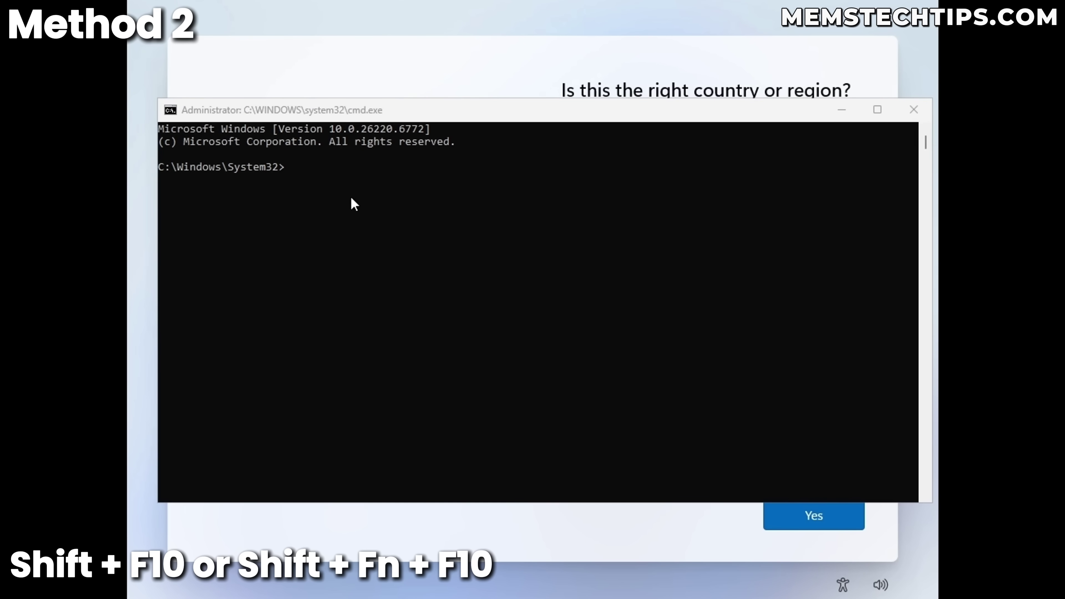
{"action": "type", "text": "regedit"}
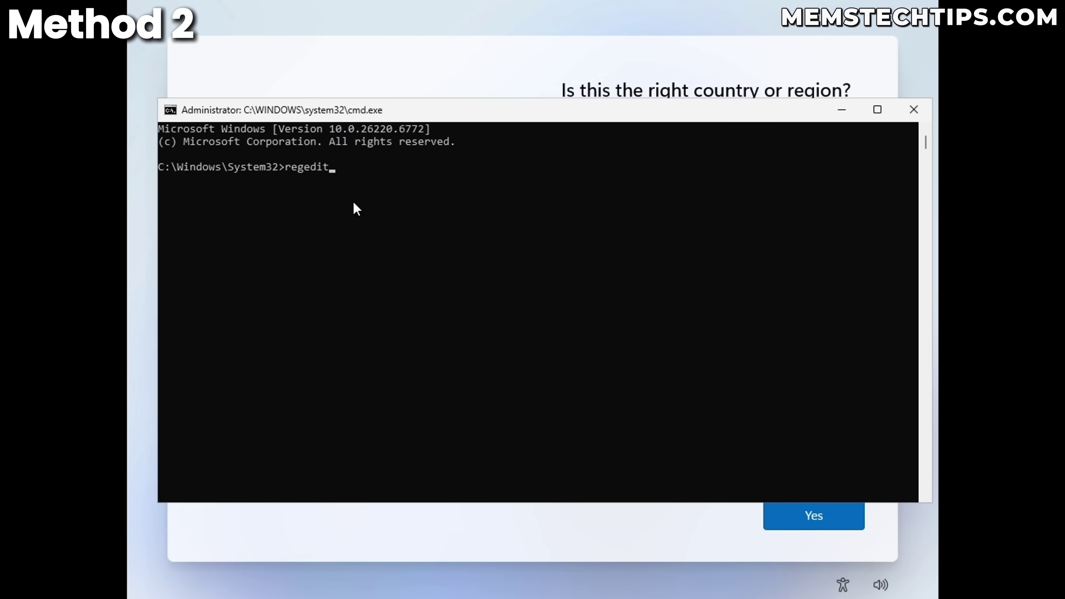
{"action": "key", "text": "Return"}
{"action": "left_click_drag", "start_coordinate": [337, 133], "coordinate": [399, 152]}
{"action": "left_click", "coordinate": [780, 120]}
- Expand HKLM\SOFTWARE\Microsoft\Windows\CurrentVersion and jump to its OOBE key
{"action": "left_click", "coordinate": [196, 96]}
{"action": "double_click", "coordinate": [194, 95]}
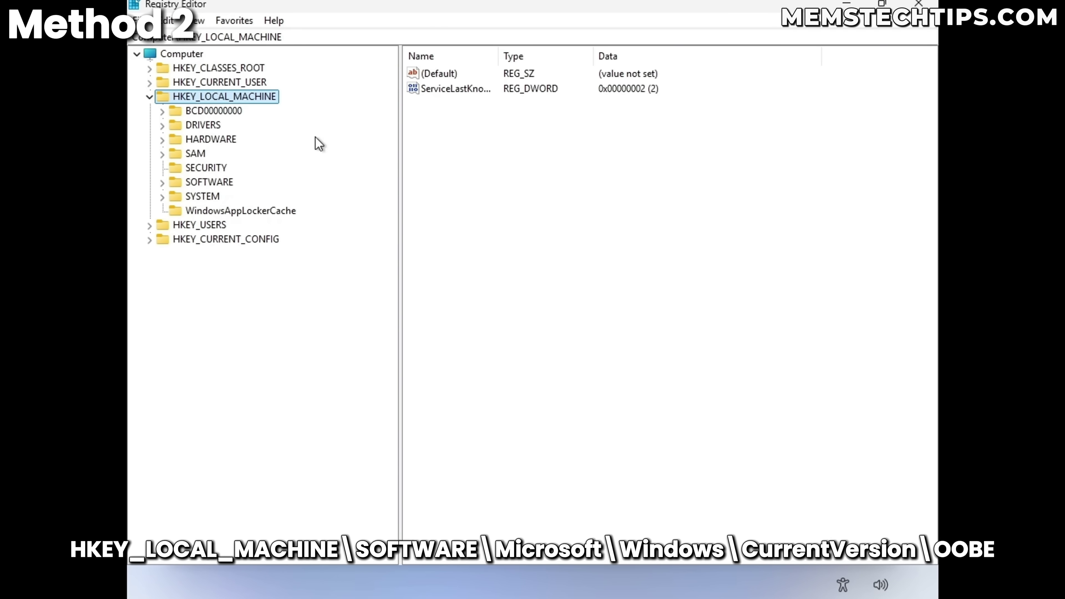
{"action": "double_click", "coordinate": [201, 182]}
{"action": "double_click", "coordinate": [229, 270]}
{"action": "type", "text": "windows"}
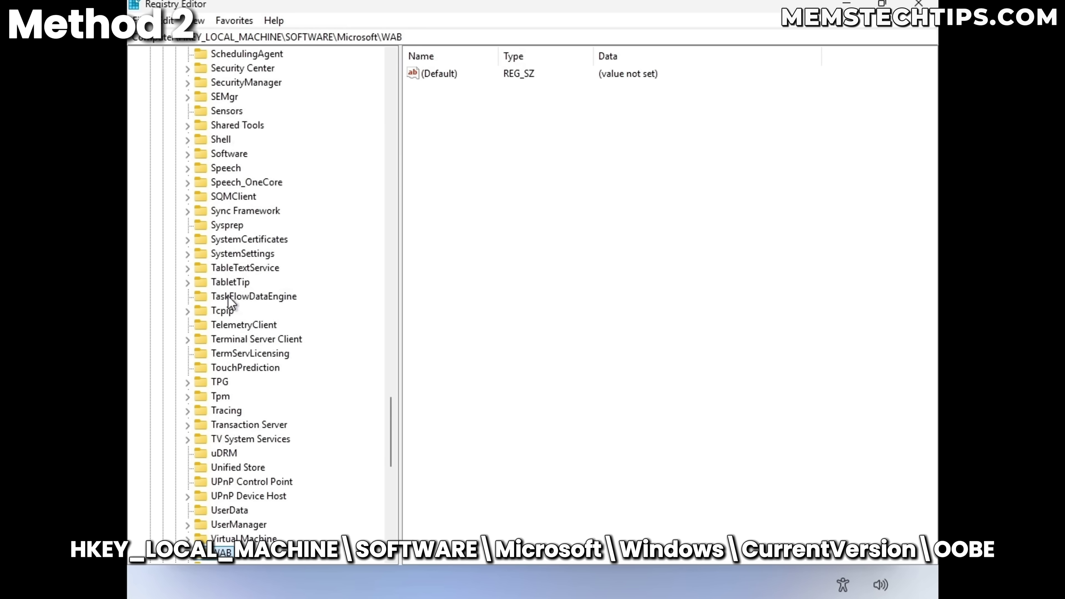
{"action": "key", "text": "Right"}
{"action": "double_click", "coordinate": [254, 325]}
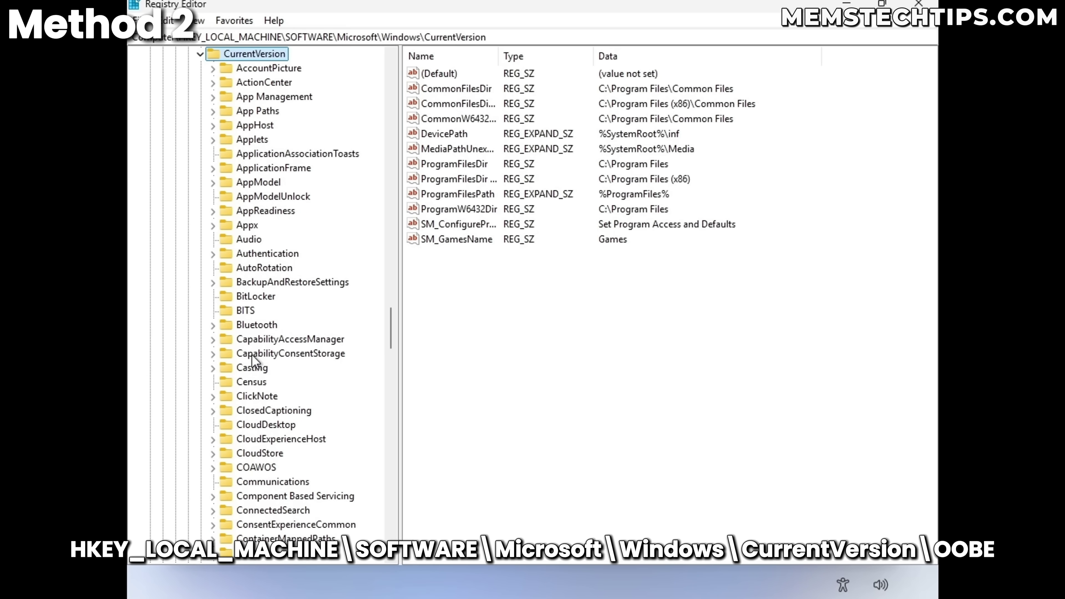
{"action": "type", "text": "ormation"}
{"action": "scroll", "coordinate": [273, 374], "scroll_direction": "down", "scroll_amount": 4}
{"action": "scroll", "coordinate": [285, 383], "scroll_direction": "down", "scroll_amount": 1}
- Create a new DWORD (32-bit) value named HideOnlineAccountScreens under the OOBE key
{"action": "left_click", "coordinate": [241, 355]}
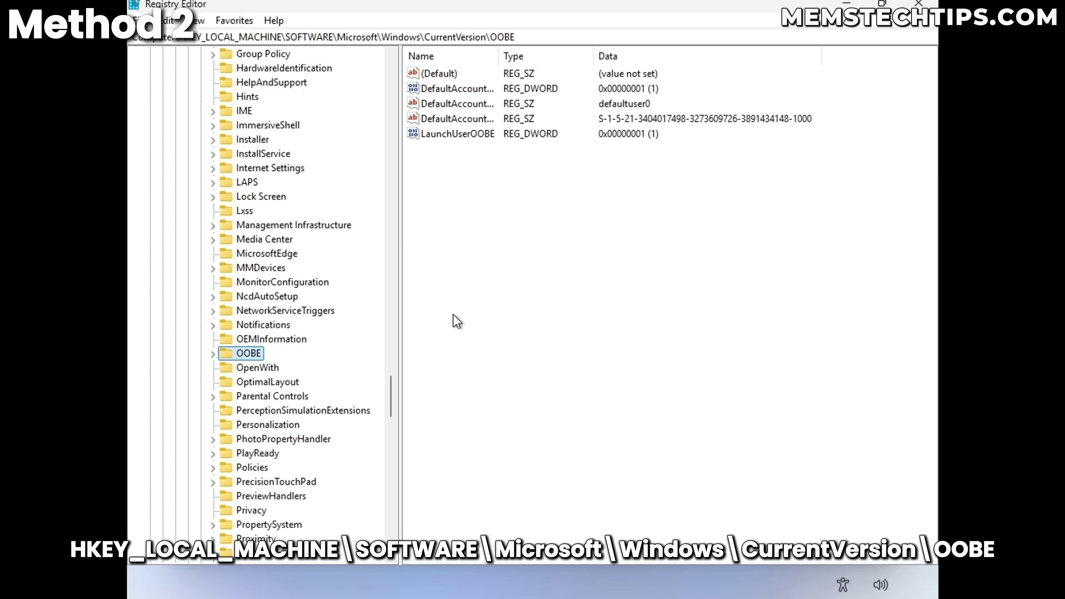
{"action": "right_click", "coordinate": [243, 360]}
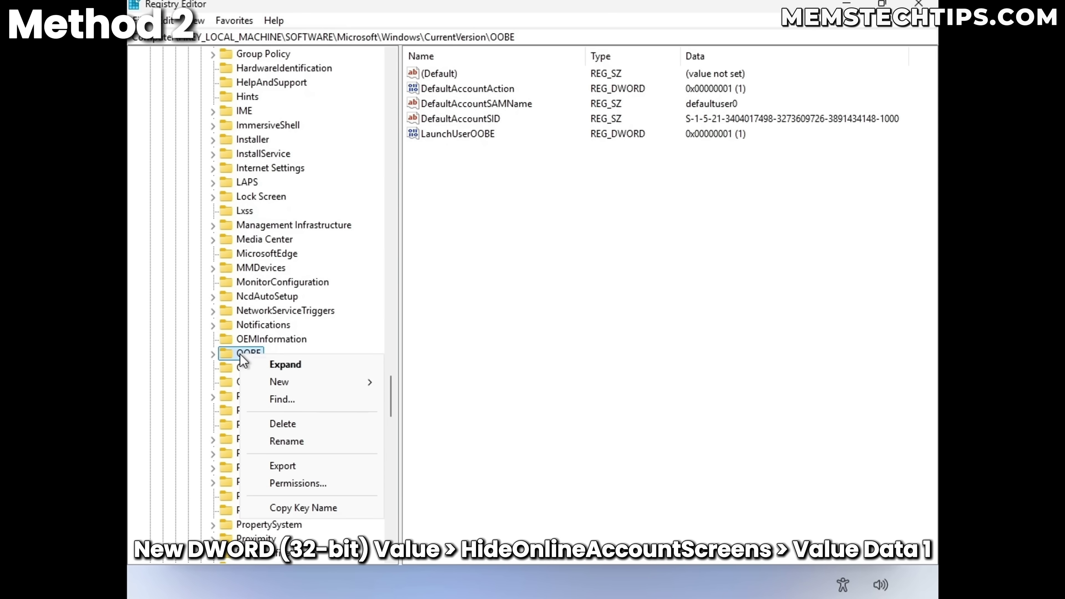
{"action": "mouse_move", "coordinate": [361, 387]}
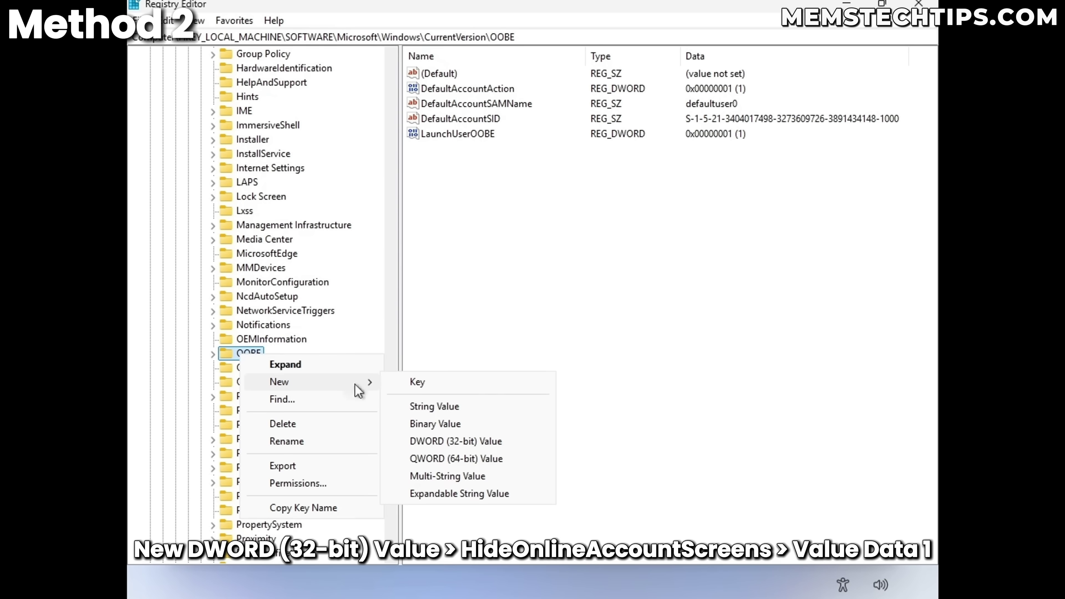
{"action": "left_click", "coordinate": [475, 443]}
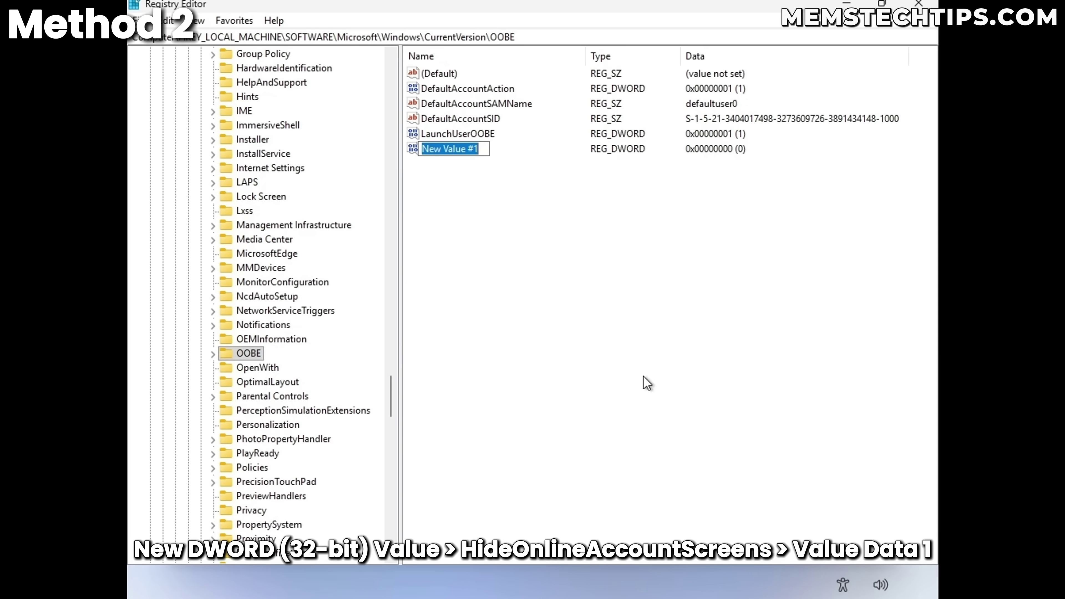
{"action": "type", "text": "HideOnl"}
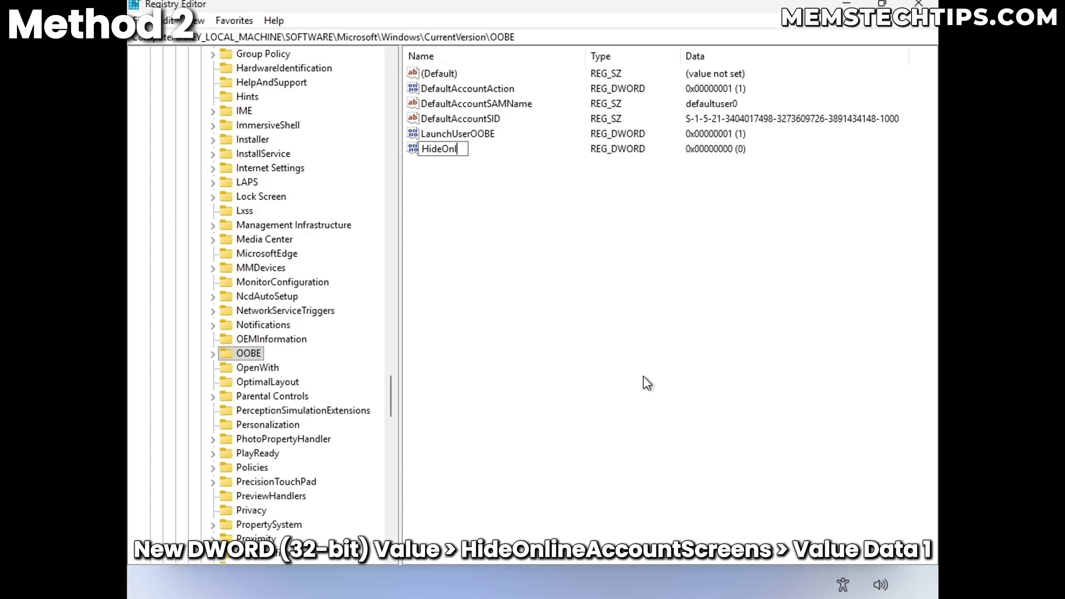
{"action": "type", "text": "ineAccount"}
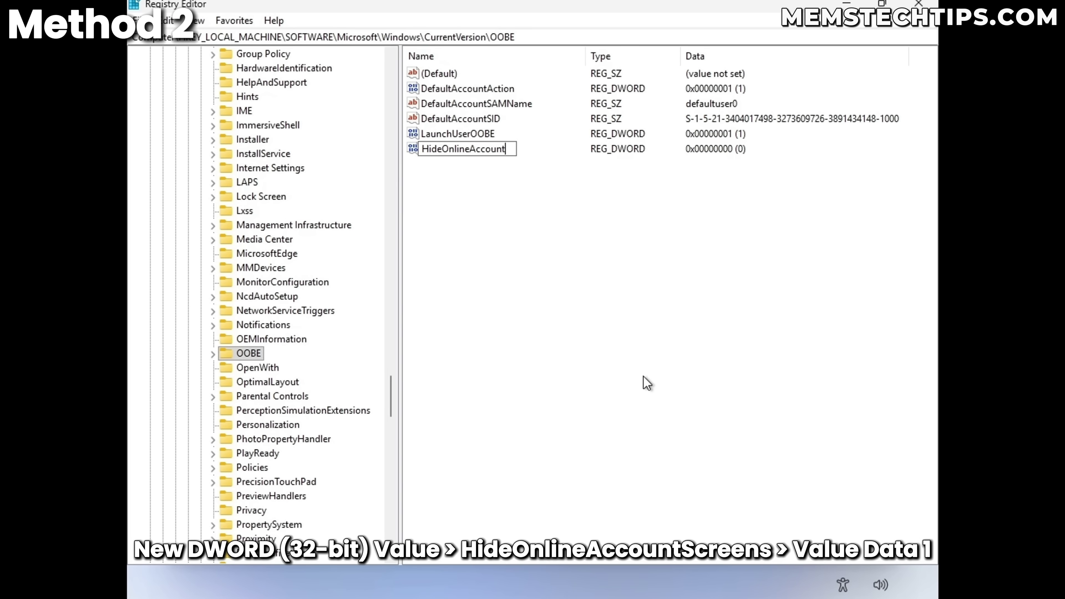
{"action": "type", "text": "Screens"}
{"action": "key", "text": "Return"}
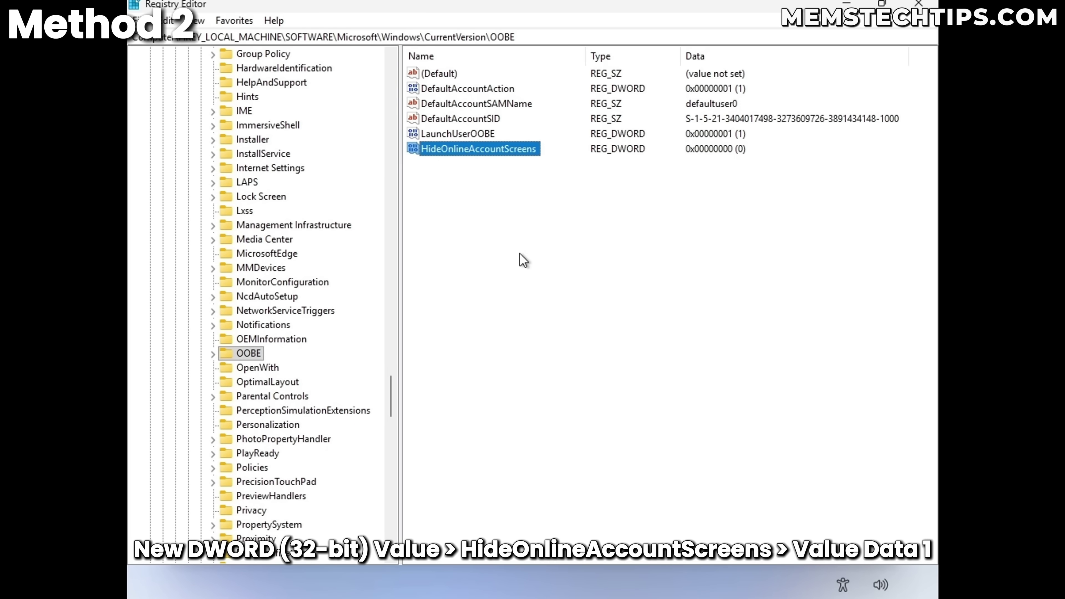
- Set HideOnlineAccountScreens data to 1 and close Registry Editor
{"action": "key", "text": "Return"}
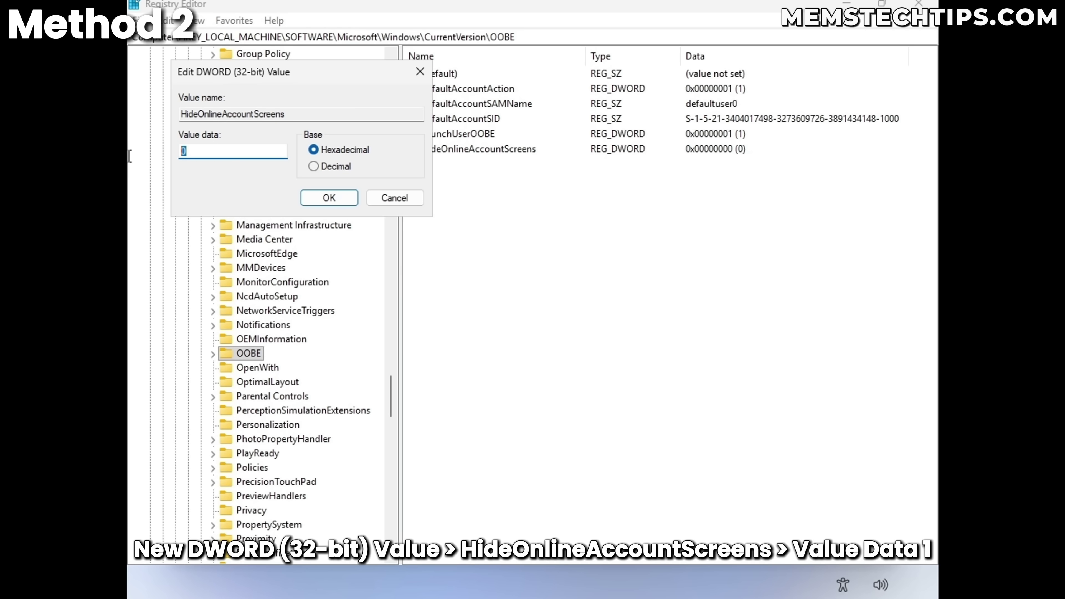
{"action": "type", "text": "1"}
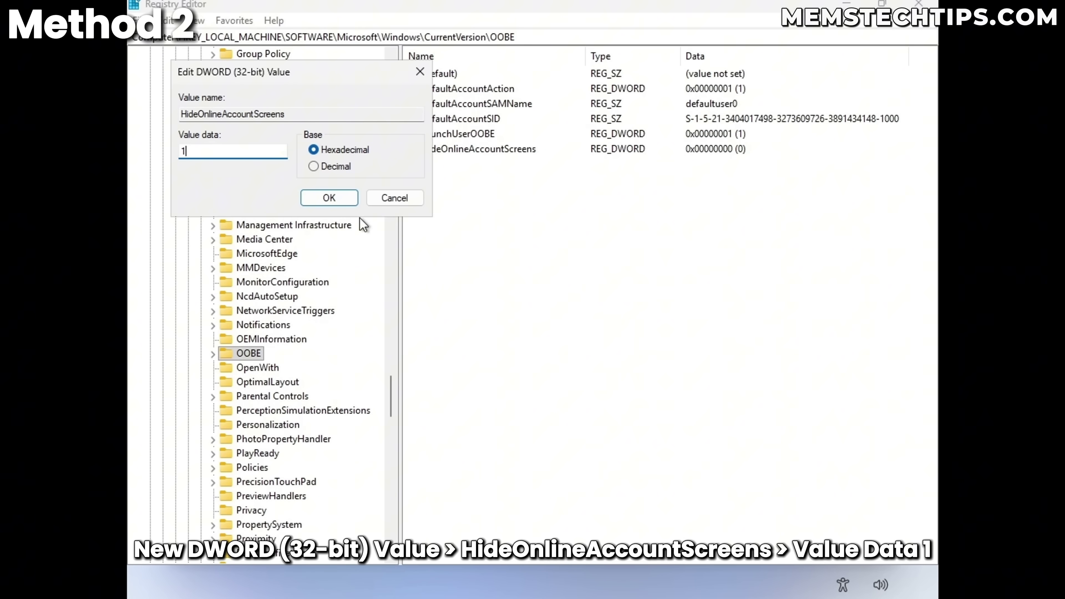
{"action": "left_click", "coordinate": [329, 197]}
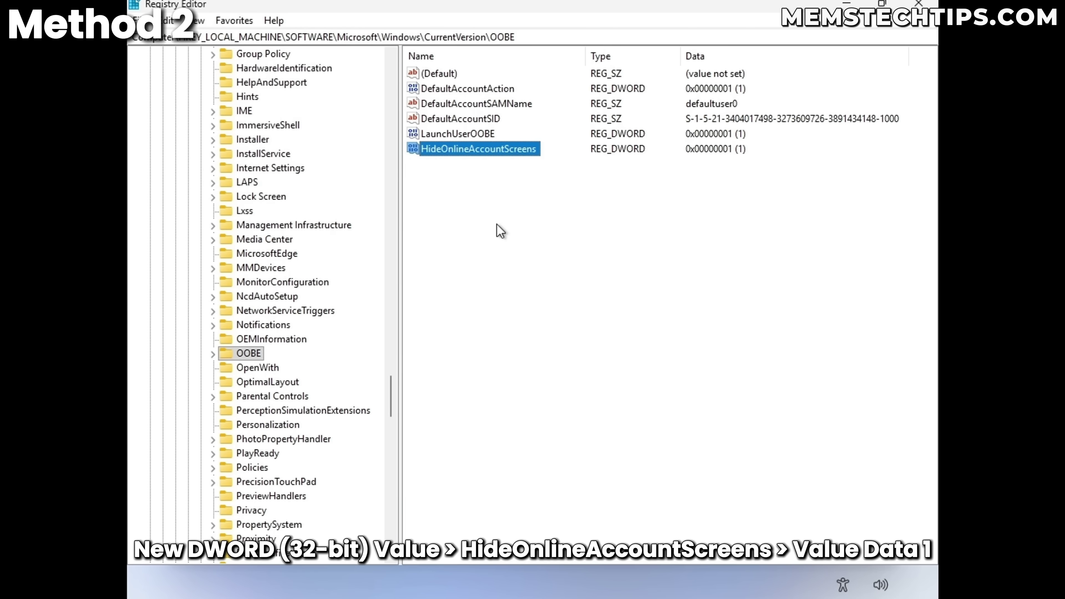
{"action": "left_click", "coordinate": [919, 3]}
- Close the console, confirm South Africa and the US keyboard, and skip a second layout
{"action": "left_click", "coordinate": [914, 110]}
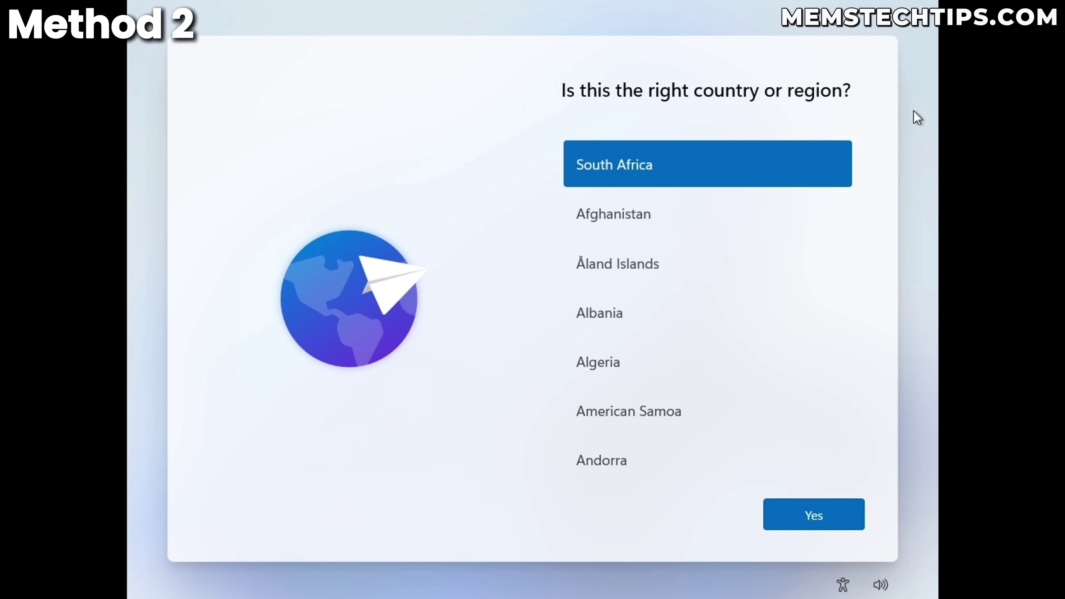
{"action": "left_click", "coordinate": [822, 524]}
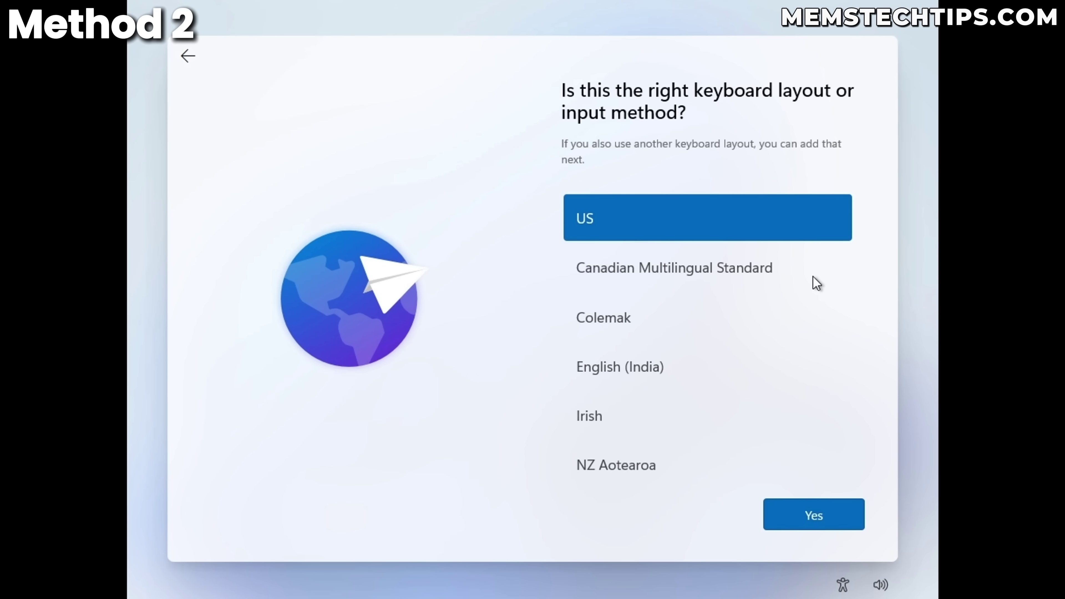
{"action": "left_click", "coordinate": [807, 519]}
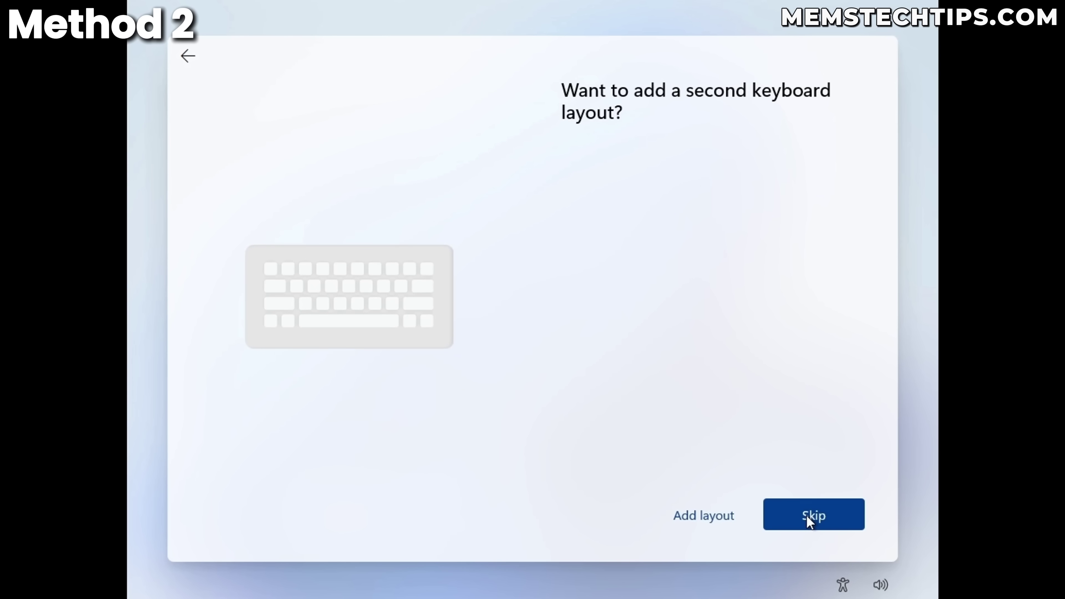
{"action": "left_click", "coordinate": [809, 522]}
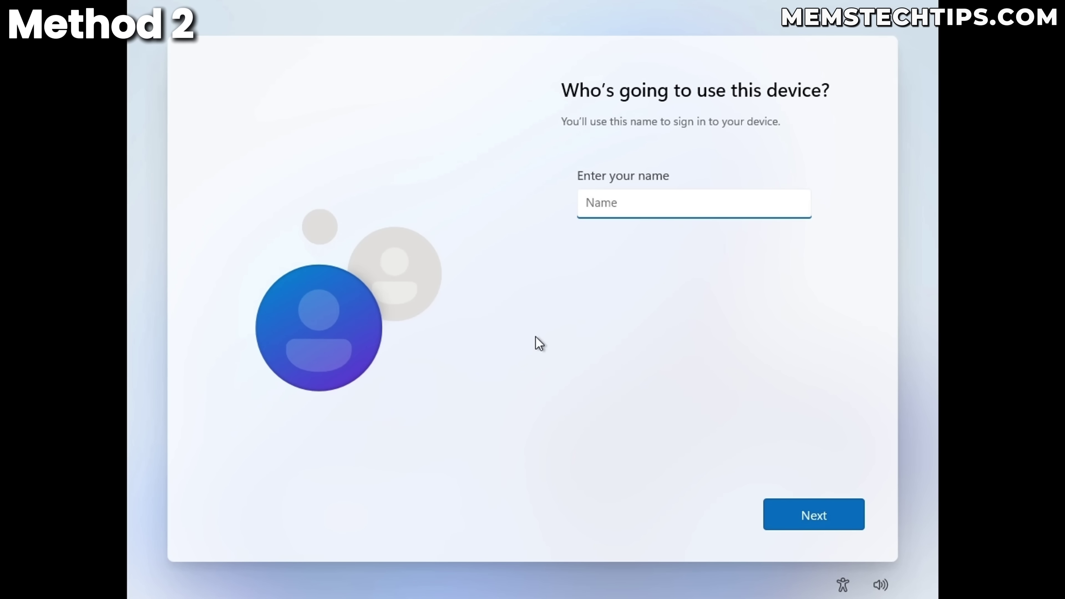
- Ping 8.8.8.8 from an administrator console to confirm internet access, then minimize it
{"action": "key", "text": "shift+F10"}
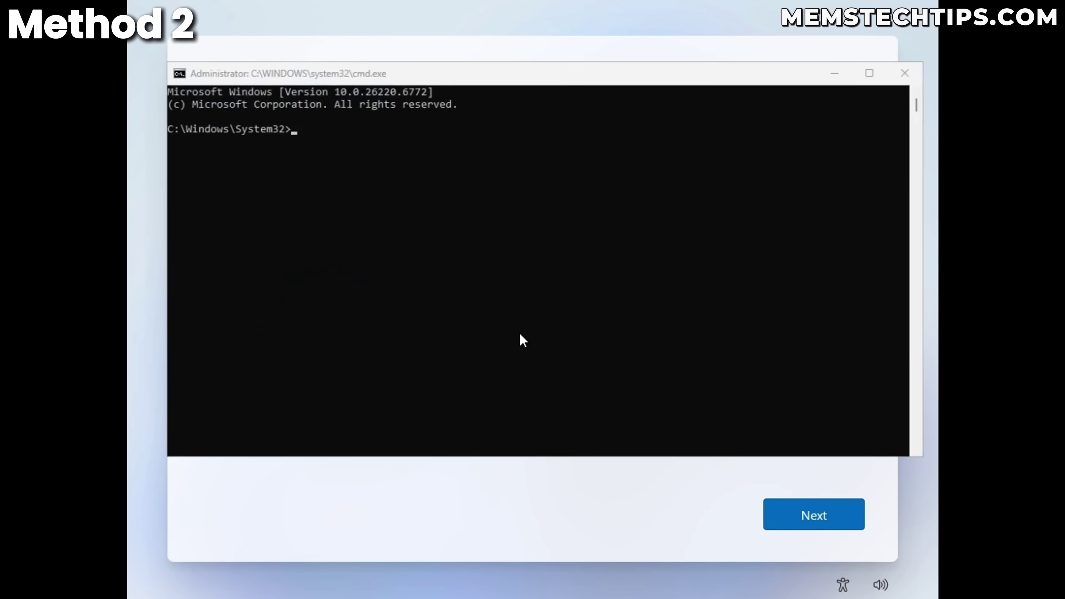
{"action": "left_click", "coordinate": [515, 340]}
{"action": "type", "text": "ping 8.8.8.8"}
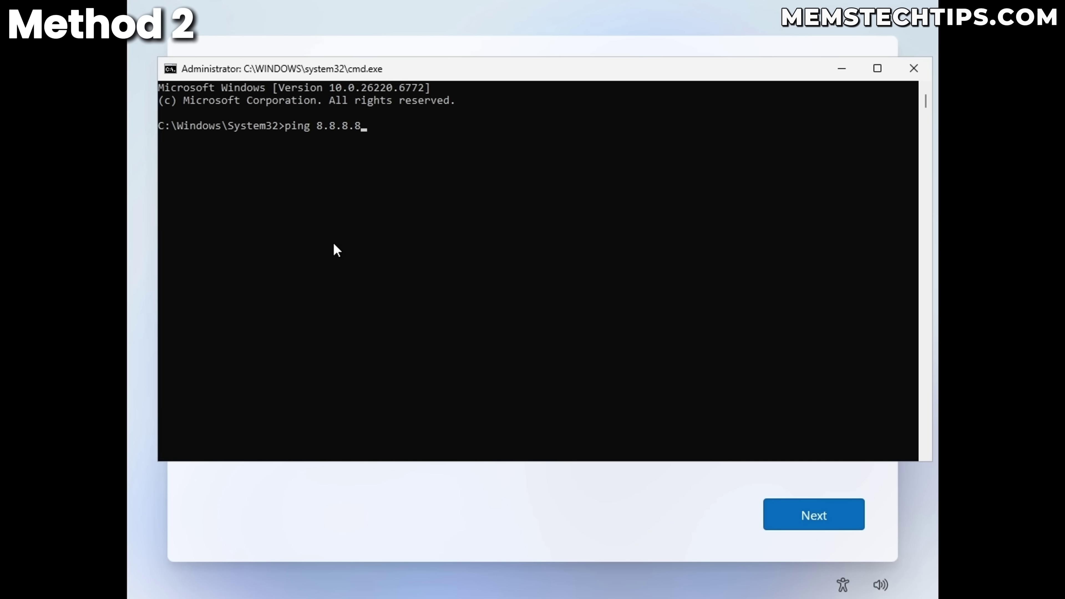
{"action": "key", "text": "Return"}
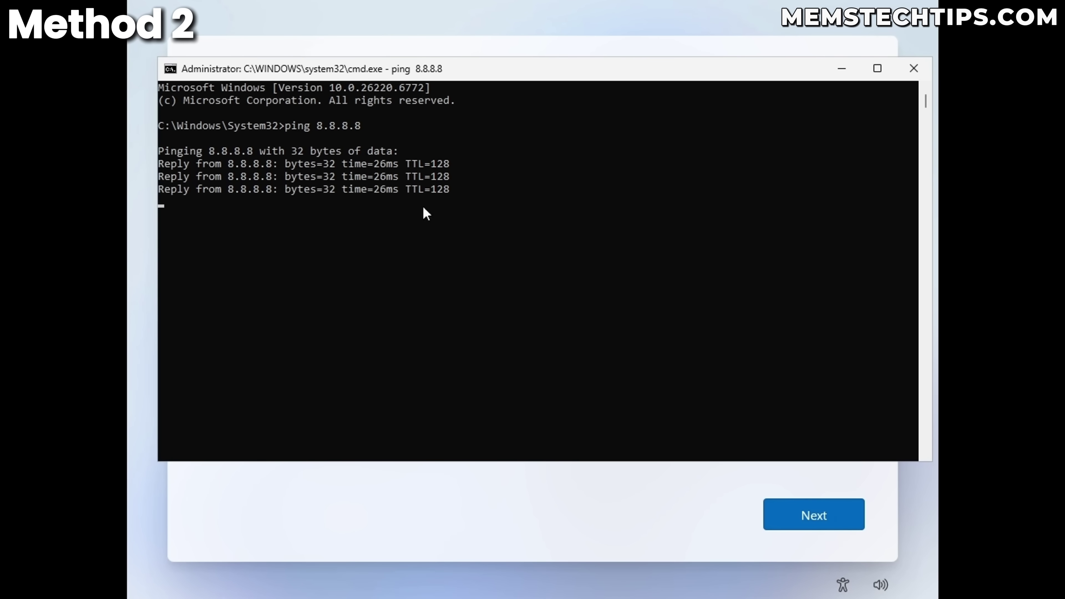
{"action": "left_click_drag", "start_coordinate": [458, 201], "coordinate": [158, 165]}
{"action": "left_click", "coordinate": [838, 68]}
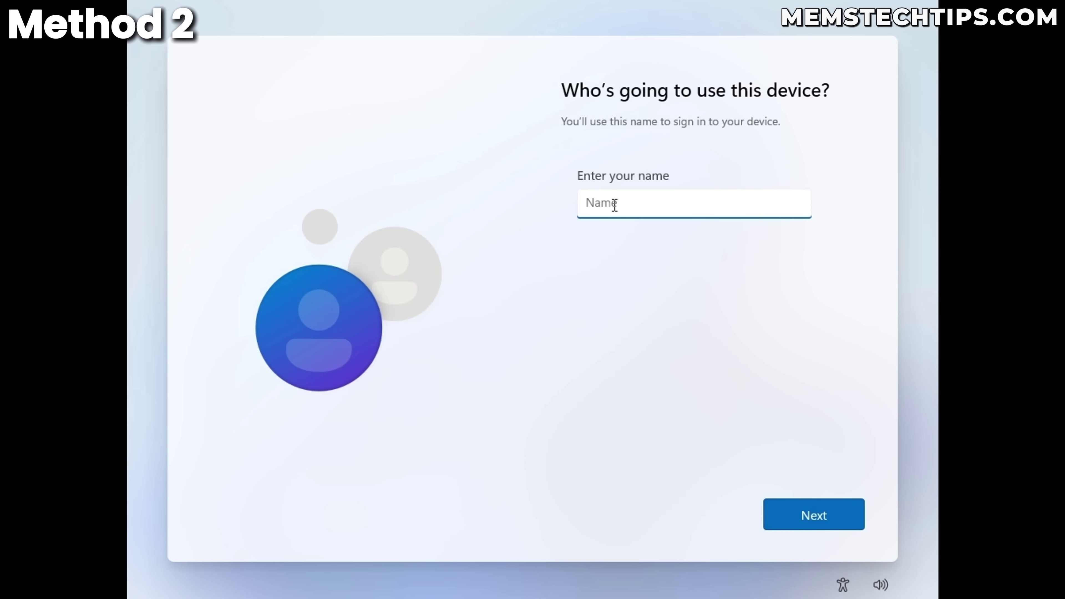
- Enter the local account name and continue with a blank password
{"action": "type", "text": "Memory"}
{"action": "left_click", "coordinate": [820, 525]}
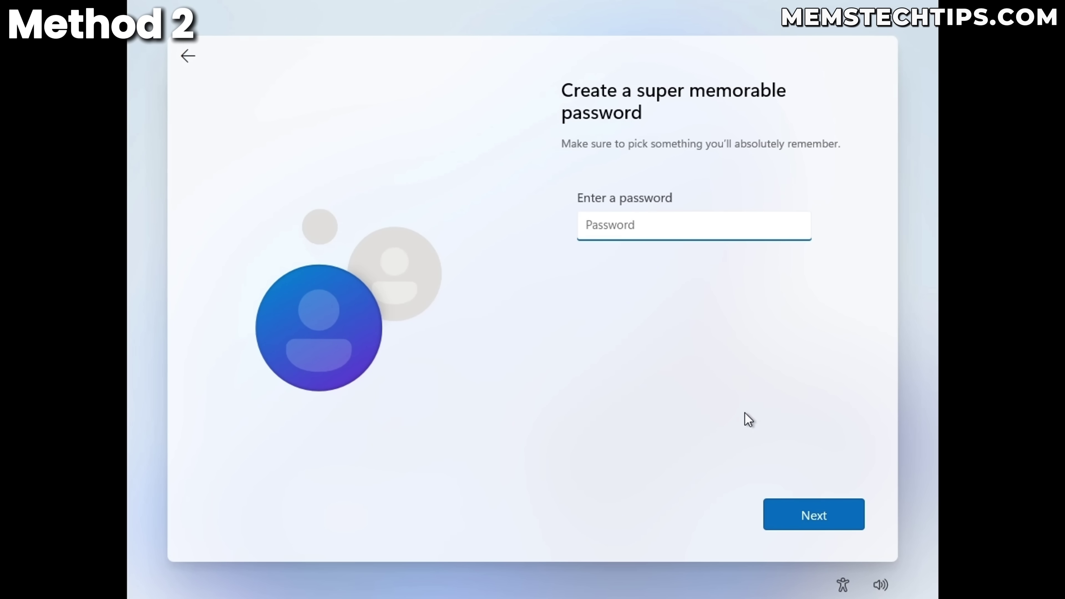
{"action": "key", "text": "Return"}
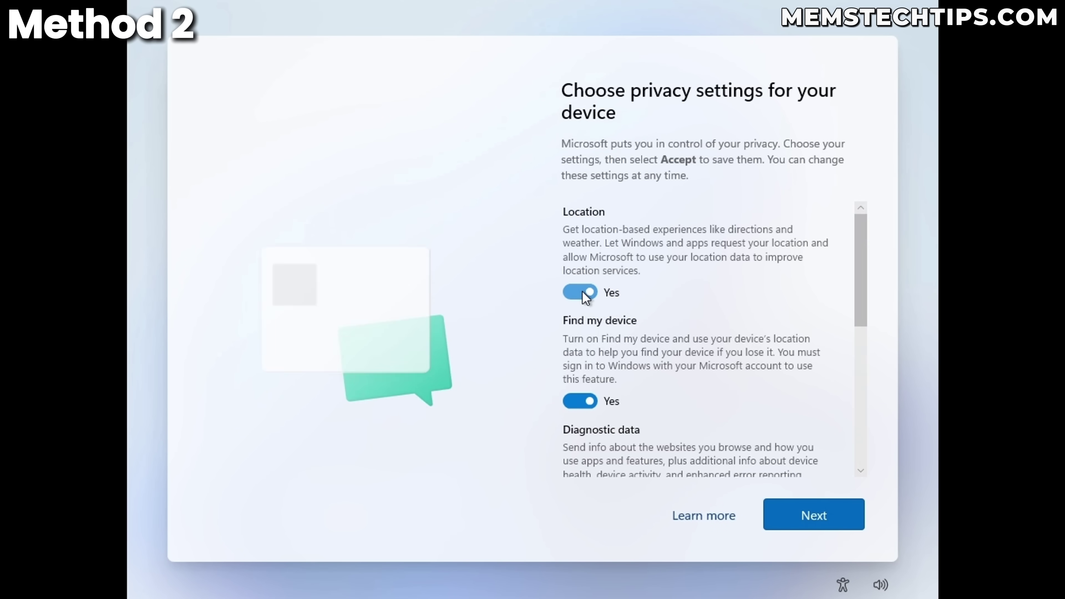
- Turn off location, Find my device, inking, tailored experiences, set diagnostics to Required, and accept
{"action": "left_click", "coordinate": [581, 278]}
{"action": "left_click", "coordinate": [594, 388]}
{"action": "scroll", "coordinate": [604, 348], "scroll_direction": "down", "scroll_amount": 5}
{"action": "left_click", "coordinate": [580, 273]}
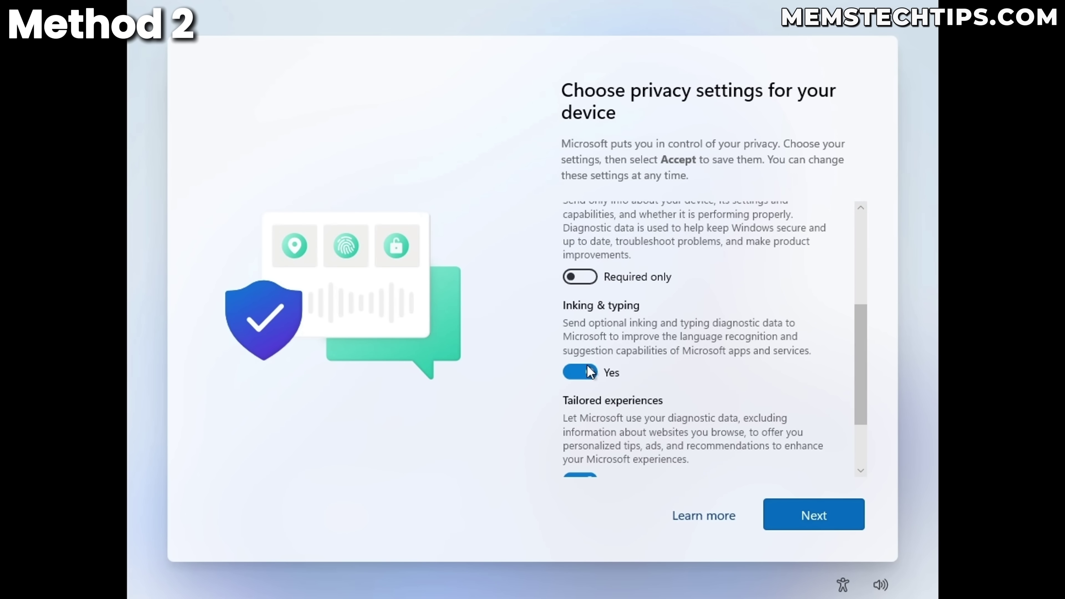
{"action": "left_click", "coordinate": [588, 372]}
{"action": "scroll", "coordinate": [613, 372], "scroll_direction": "down", "scroll_amount": 3}
{"action": "left_click", "coordinate": [583, 390]}
{"action": "left_click", "coordinate": [809, 514]}
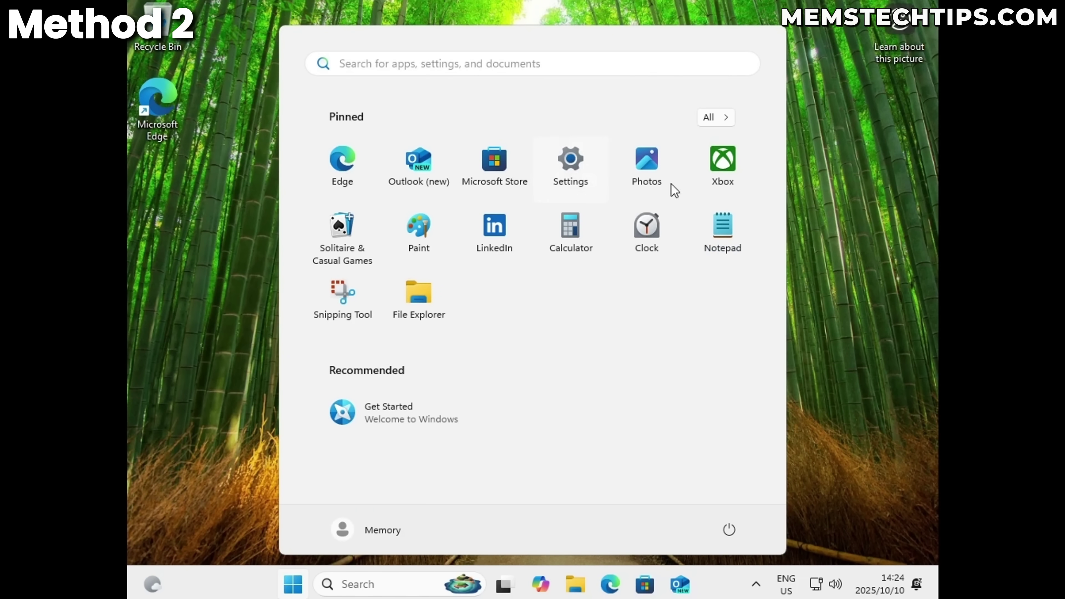
- Open Settings with Win+I and maximize it to show the Local Account
{"action": "key", "text": "super+i"}
{"action": "left_click", "coordinate": [739, 30]}
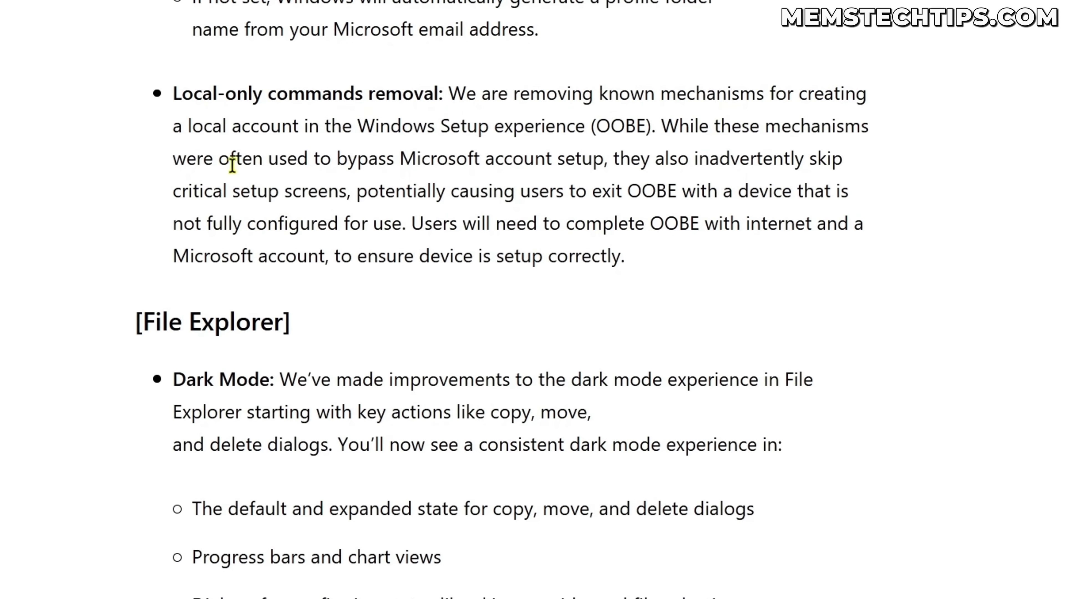
- Highlight the 'Local-only commands removal' heading in the Insider blog post
{"action": "left_click_drag", "start_coordinate": [173, 93], "coordinate": [442, 93]}
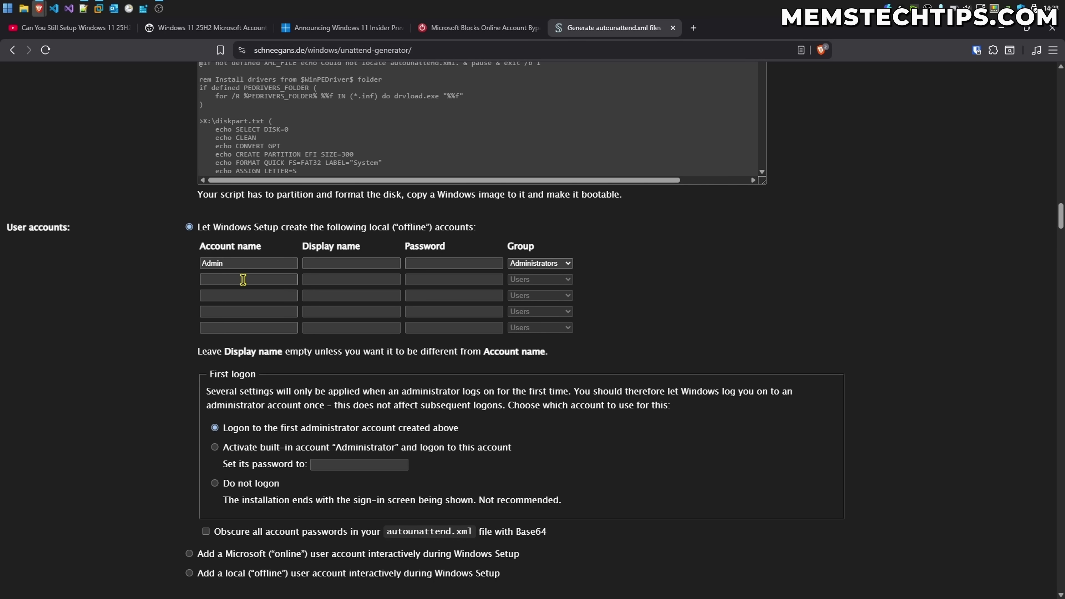
{"action": "left_click", "coordinate": [549, 264]}
{"action": "left_click", "coordinate": [564, 277]}
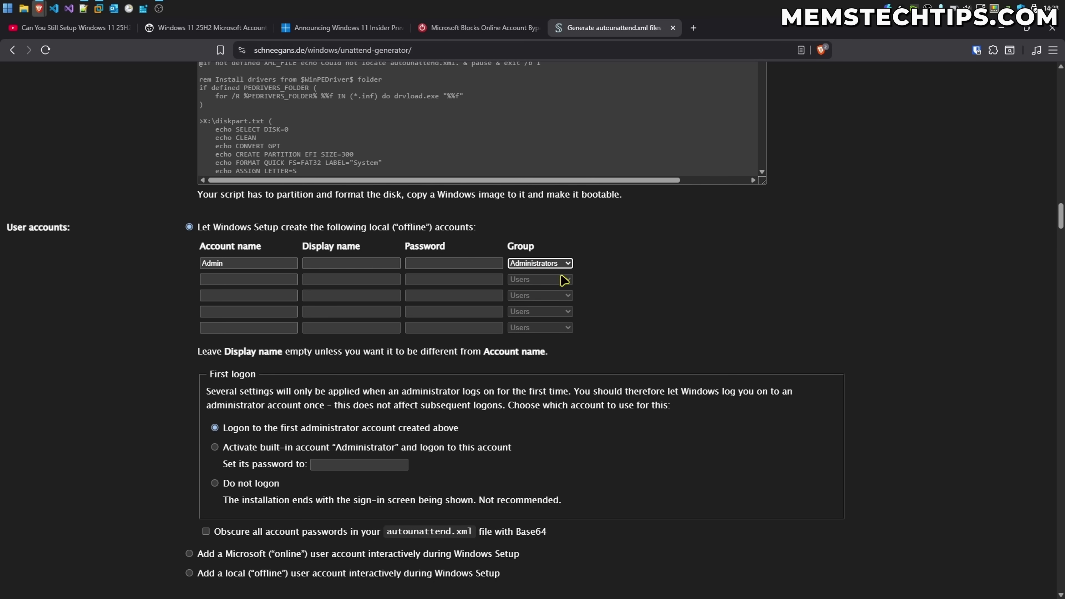